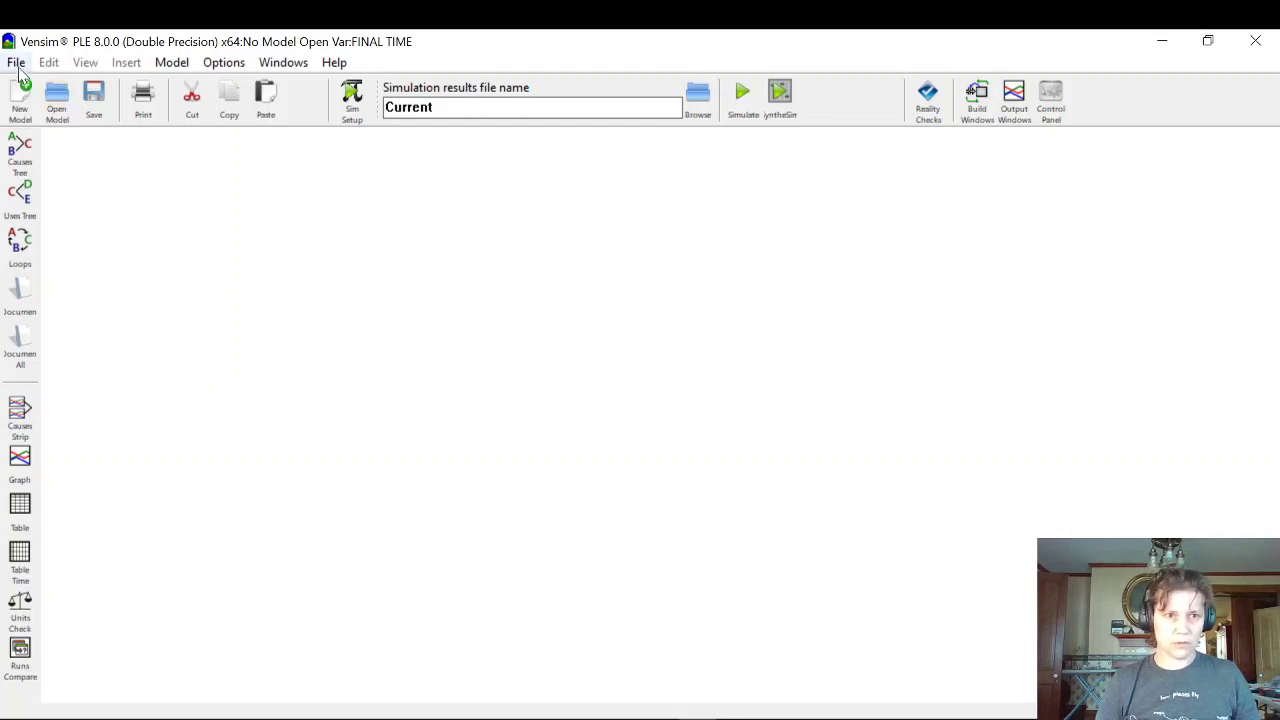
- Create a new model with the default time bounds of 0 to 100, time step 1 and time units Month
left_click(17, 64)
left_click(37, 84)
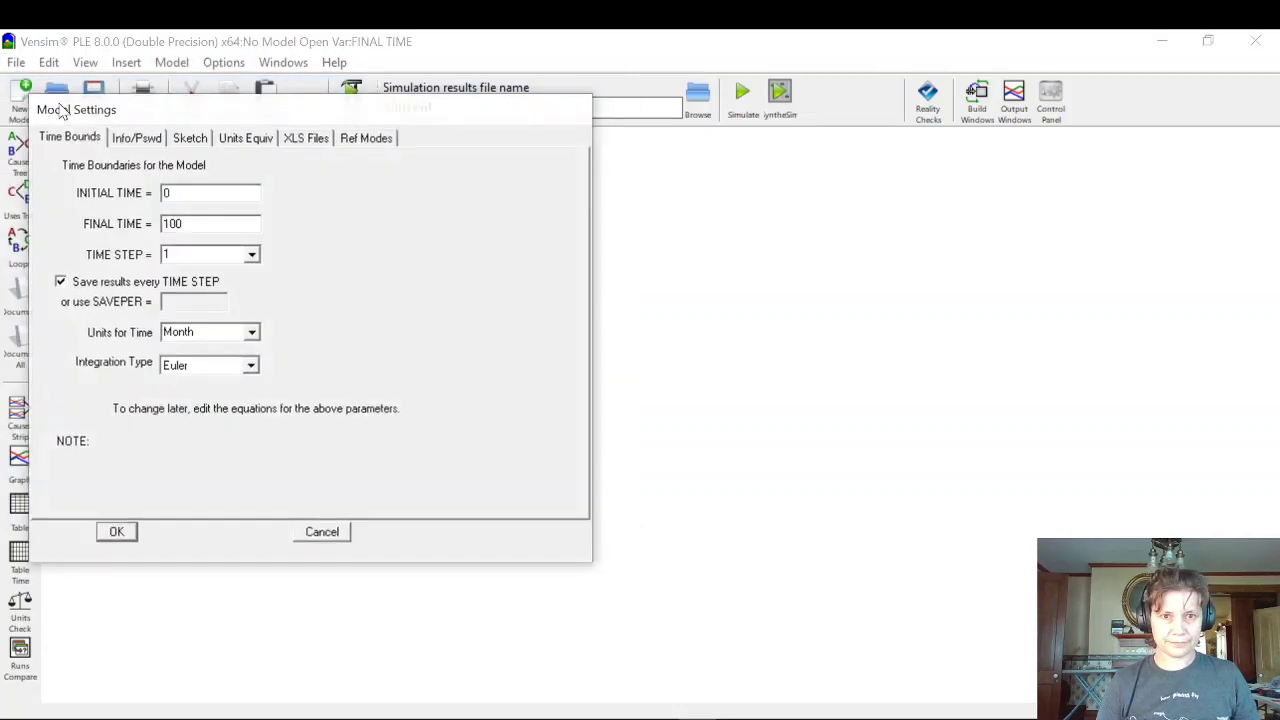
left_click(120, 537)
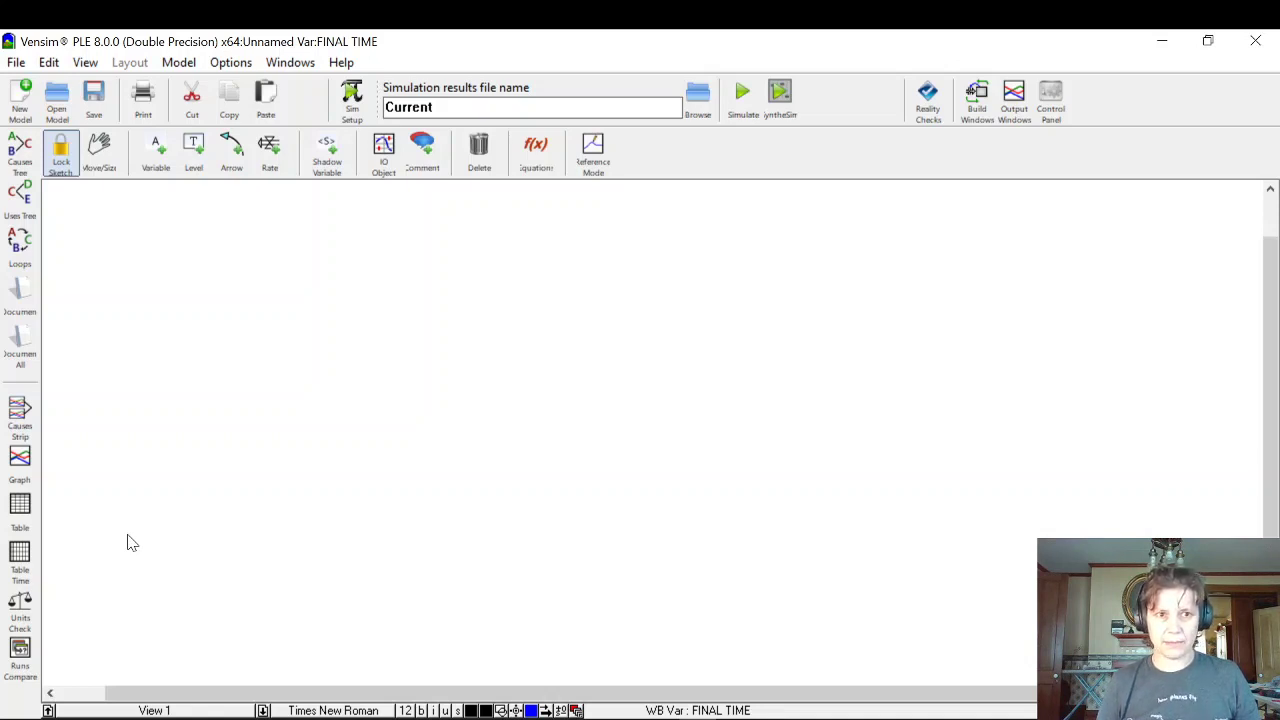
- Add a level named "population" near the middle of the sketch
left_click(194, 150)
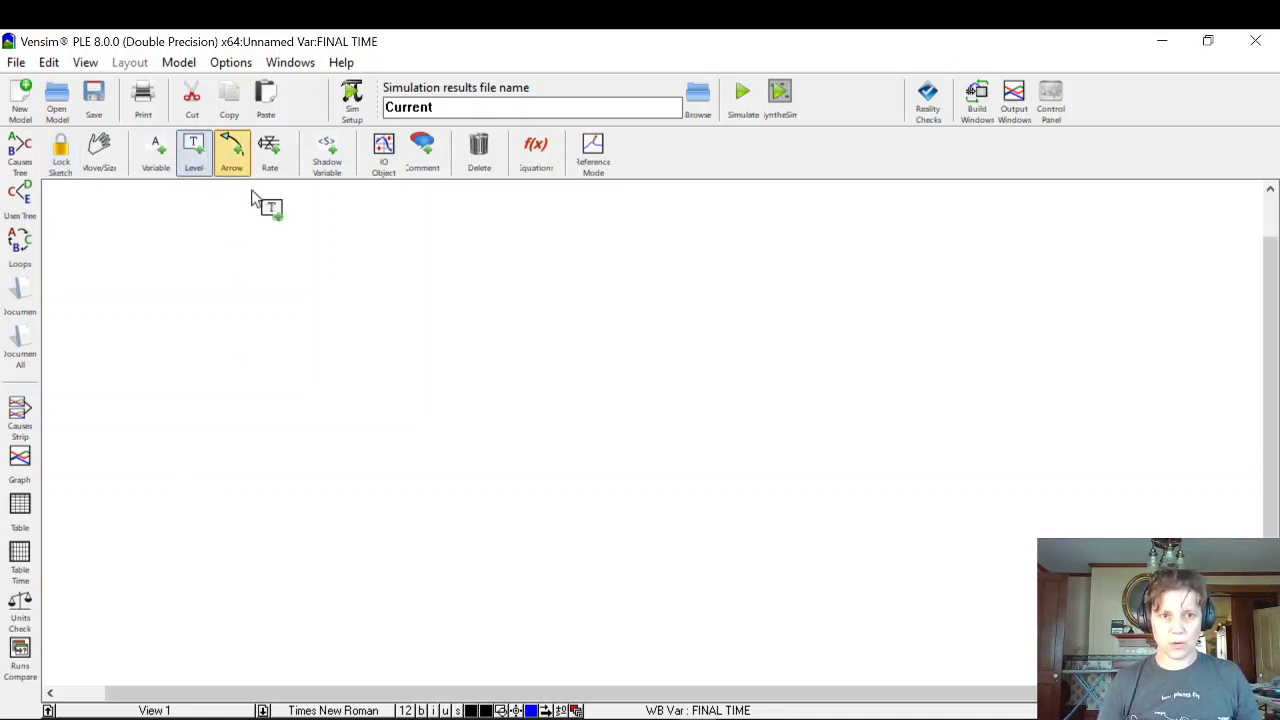
left_click(640, 362)
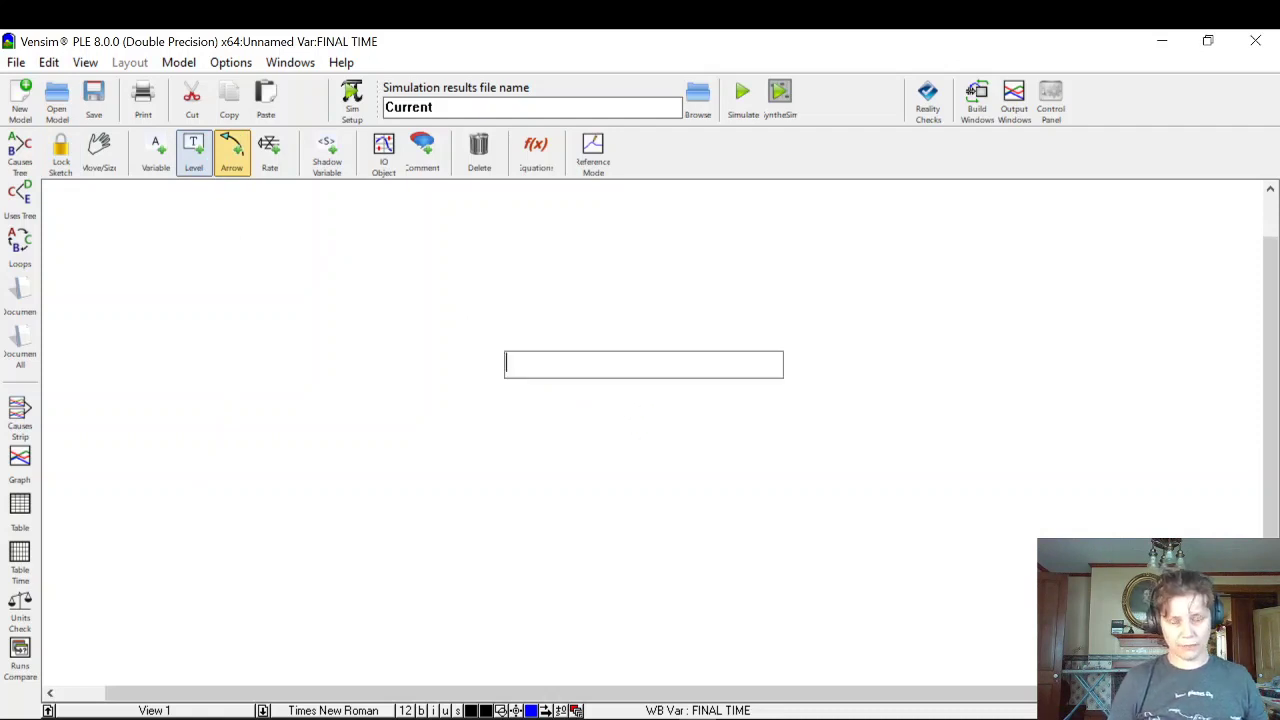
type("population")
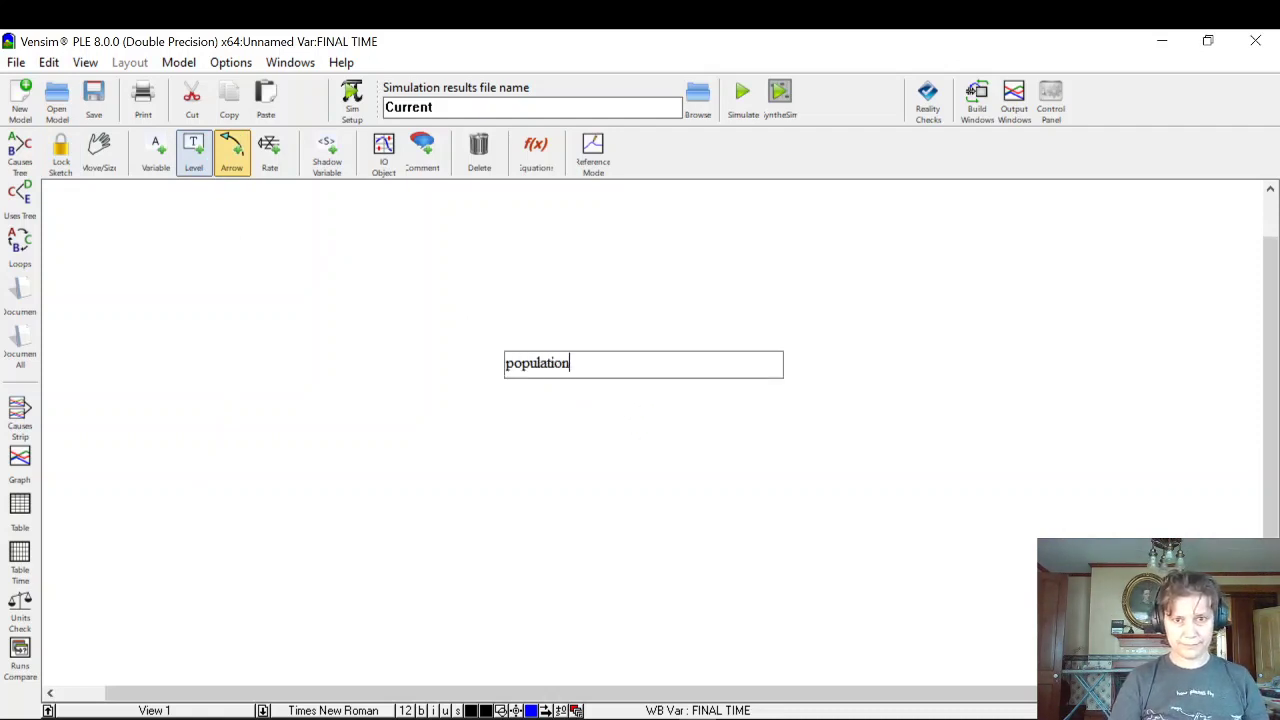
key("Return")
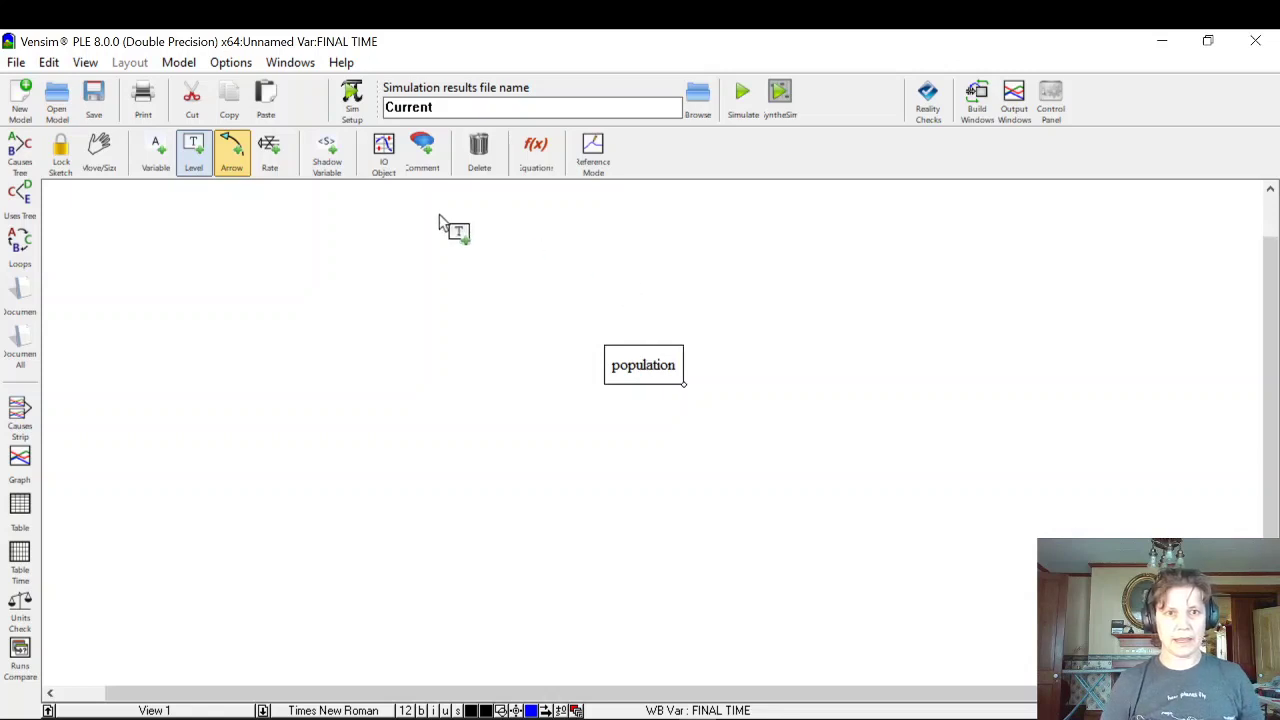
- Add a rate named "change in population" flowing from a cloud on empty canvas into the population level
left_click(270, 158)
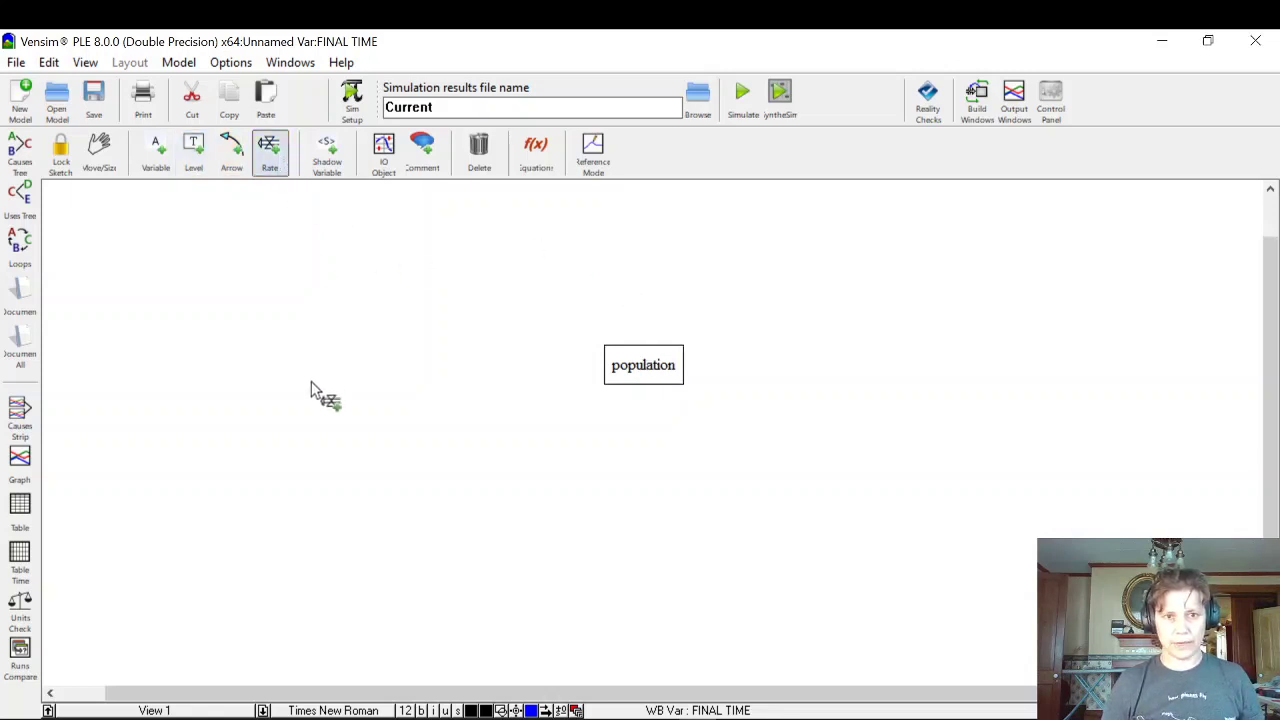
left_click(326, 360)
left_click(663, 368)
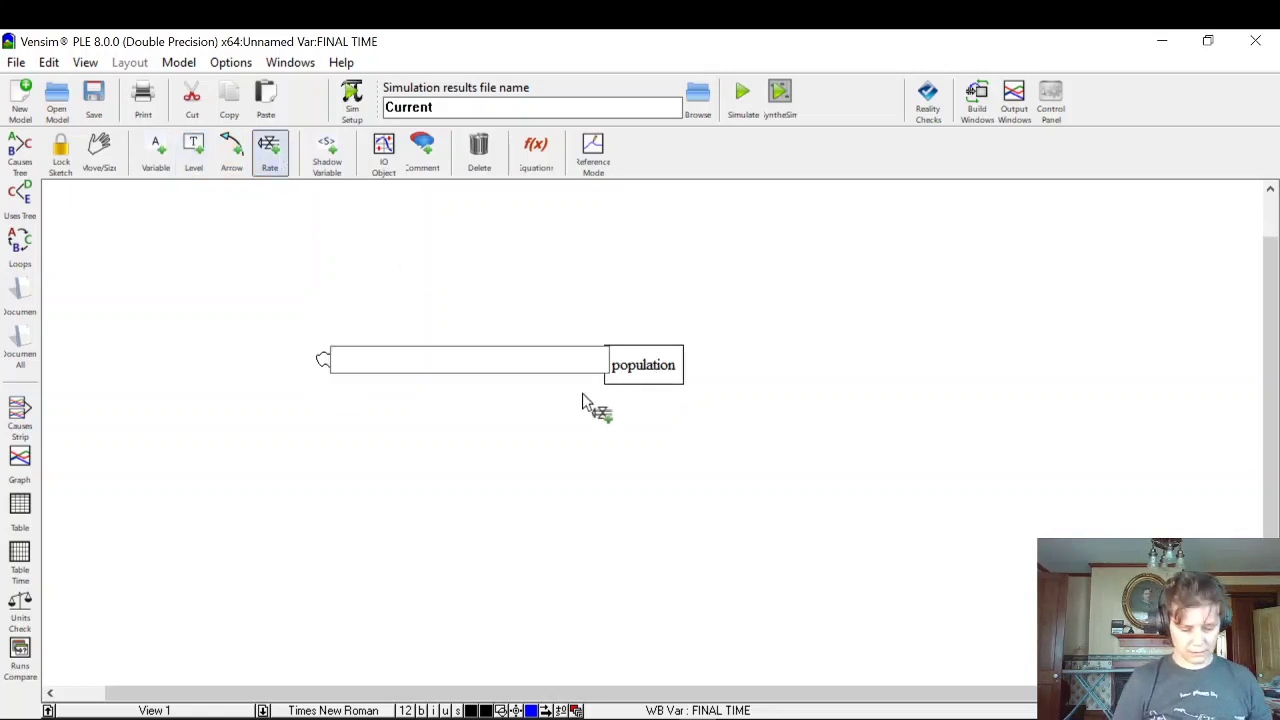
type("change in popu")
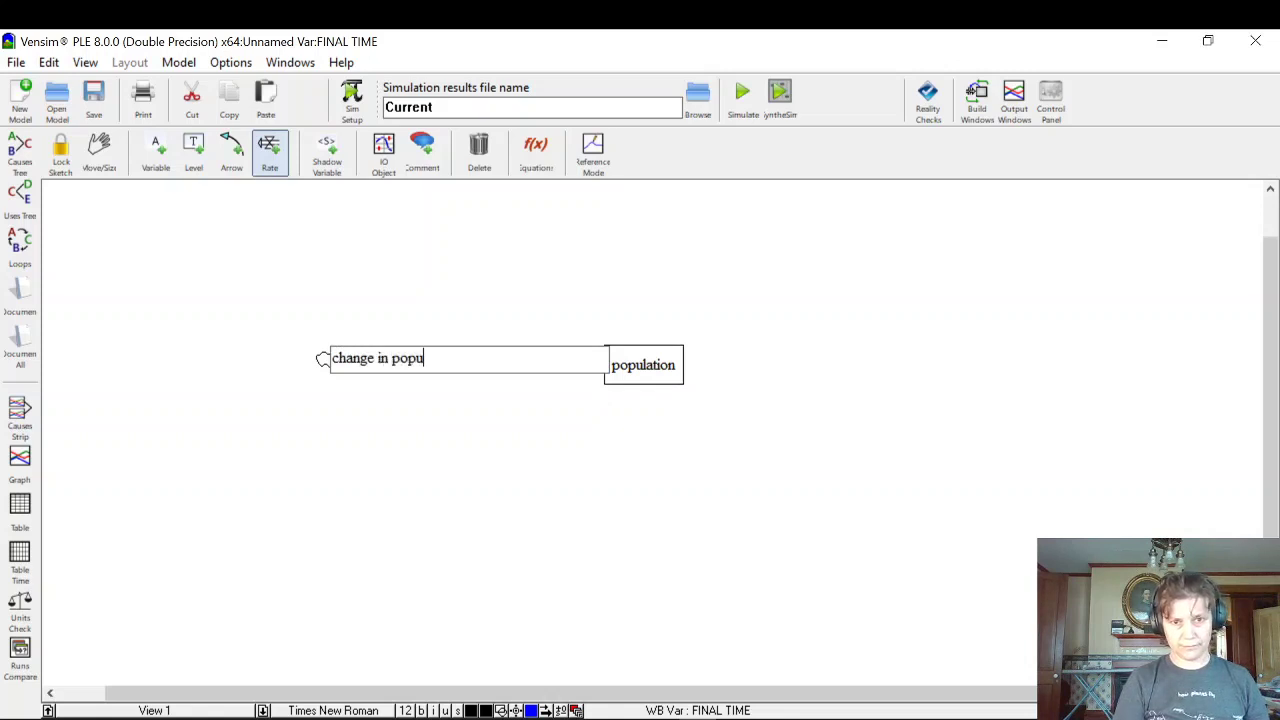
type("latio")
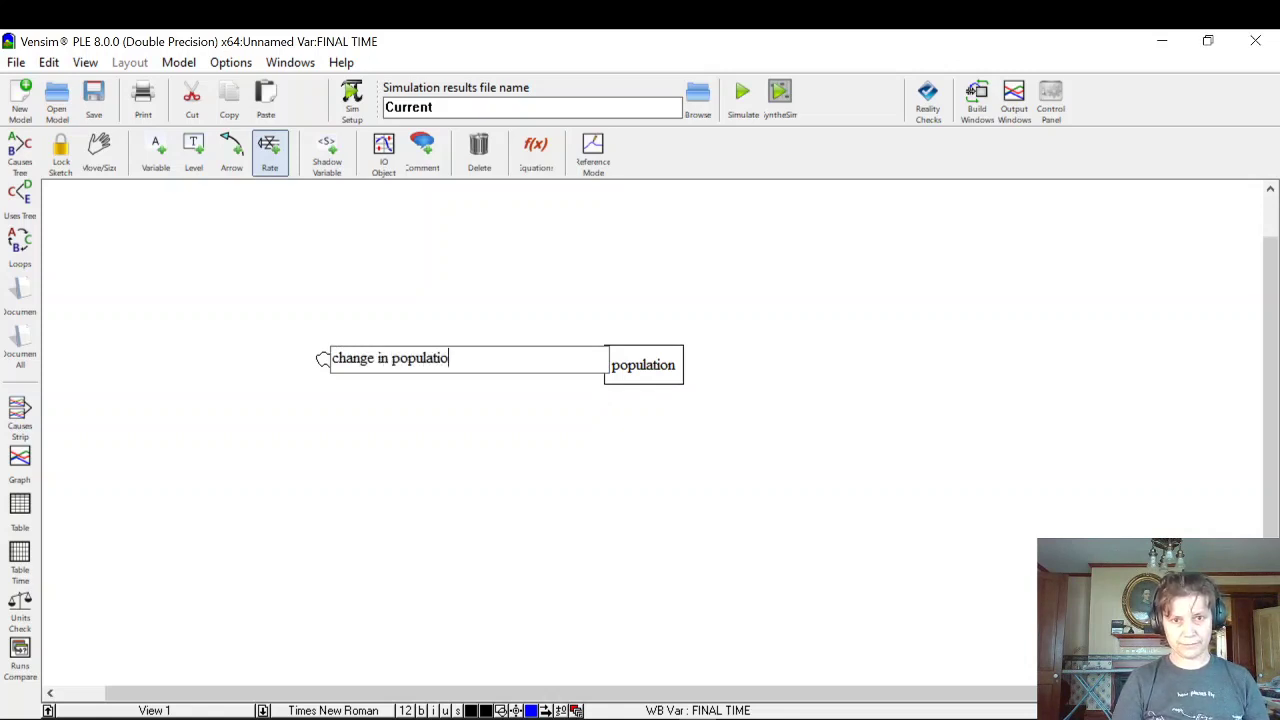
key("BackSpace")
key("BackSpace")
key("BackSpace")
key("BackSpace")
key("BackSpace")
key("BackSpace")
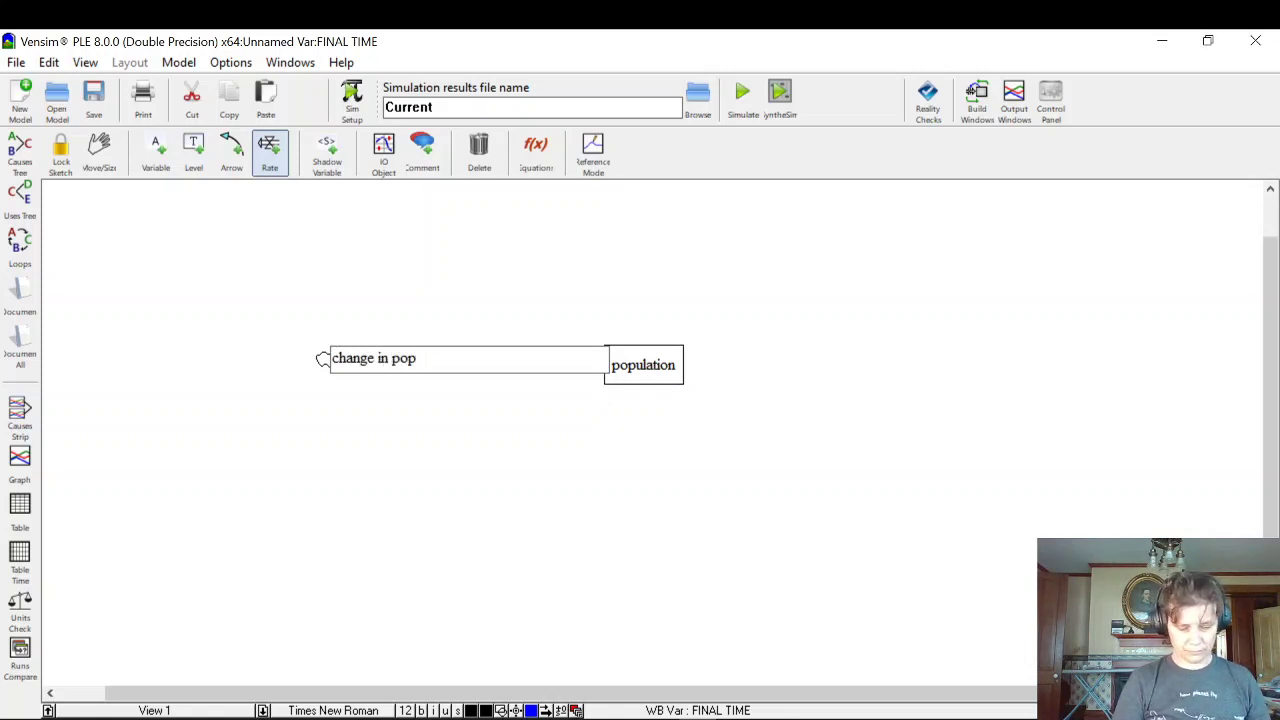
type("ulation")
key("Return")
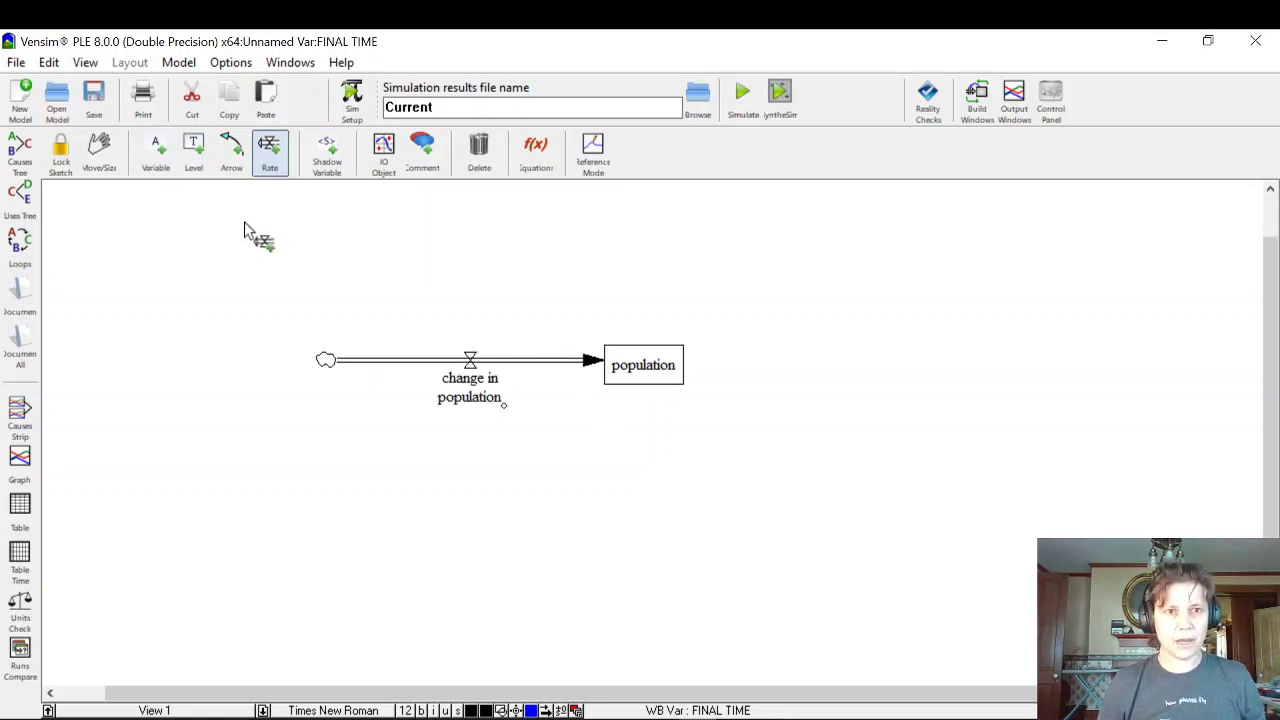
- Add two variables named "k" and "M" side by side below the change in population rate
left_click(155, 152)
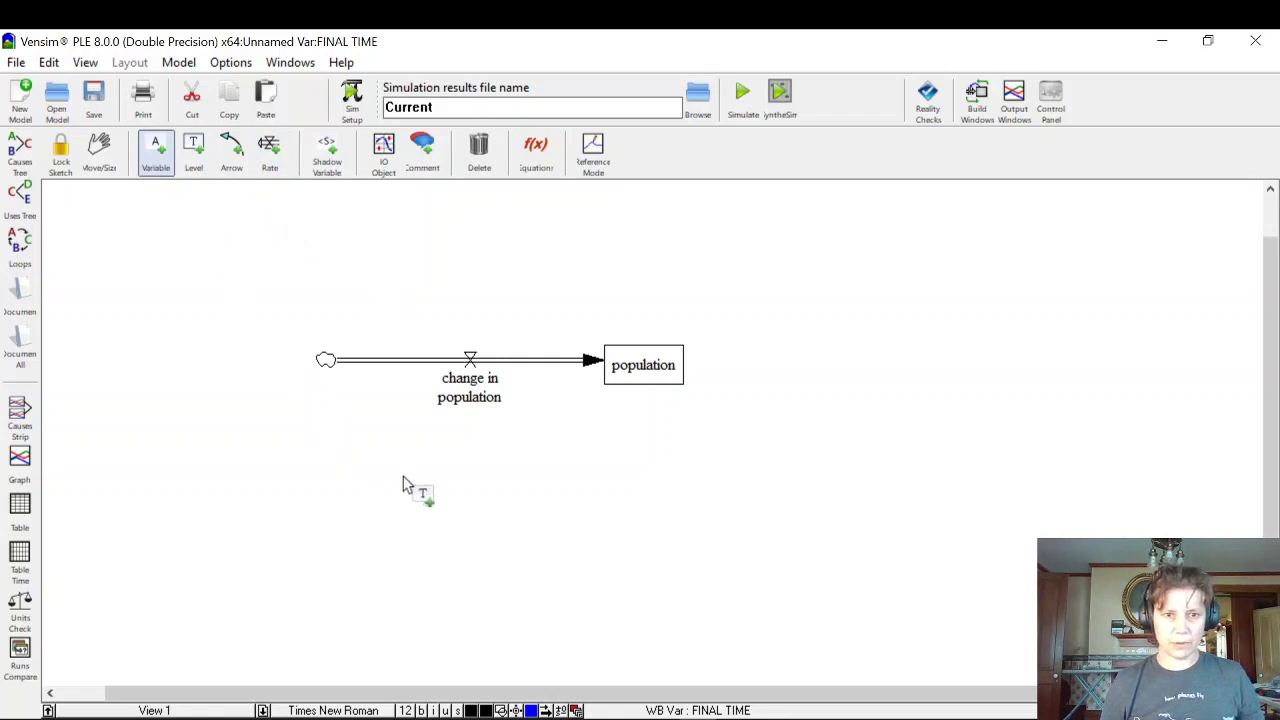
left_click(384, 494)
type("k")
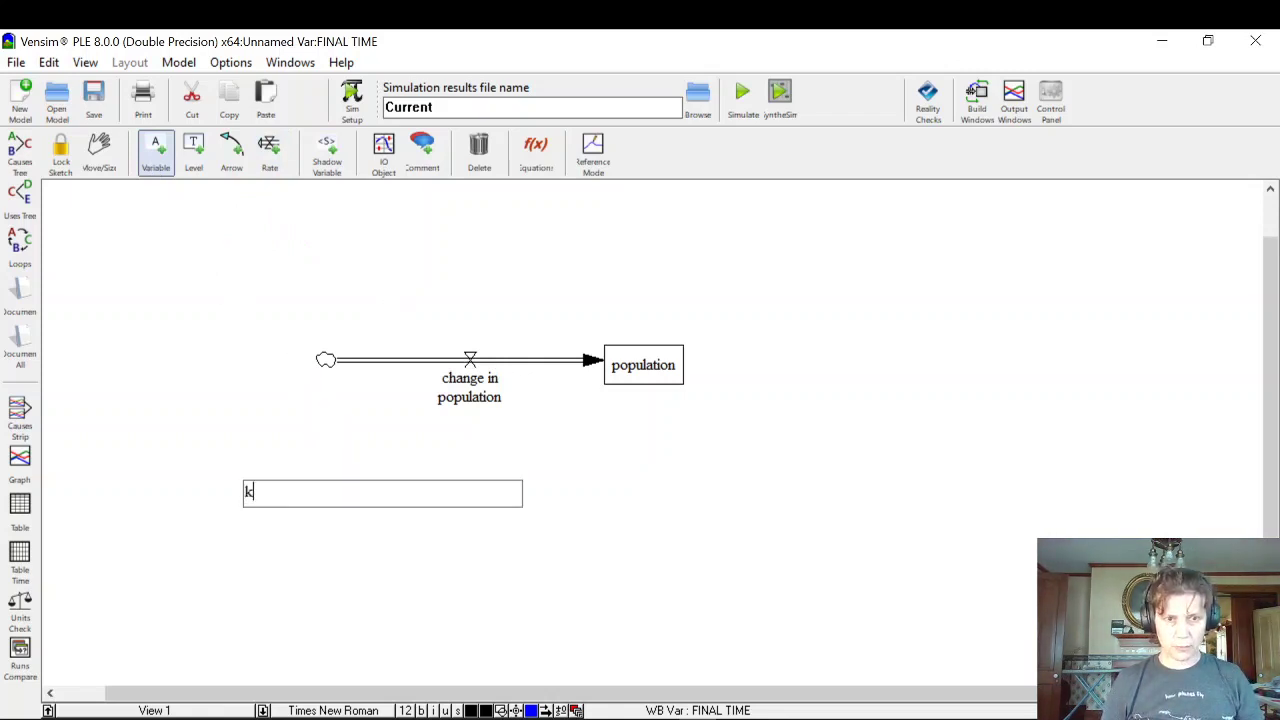
key("Return")
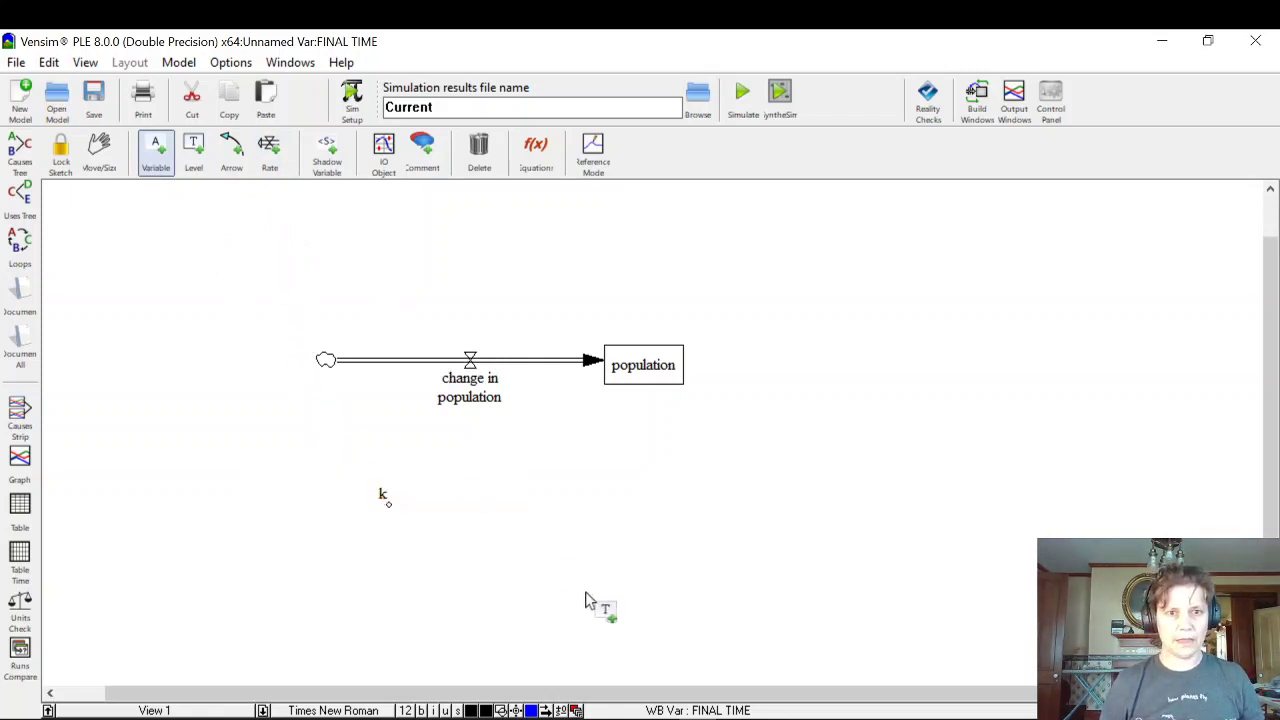
left_click(543, 498)
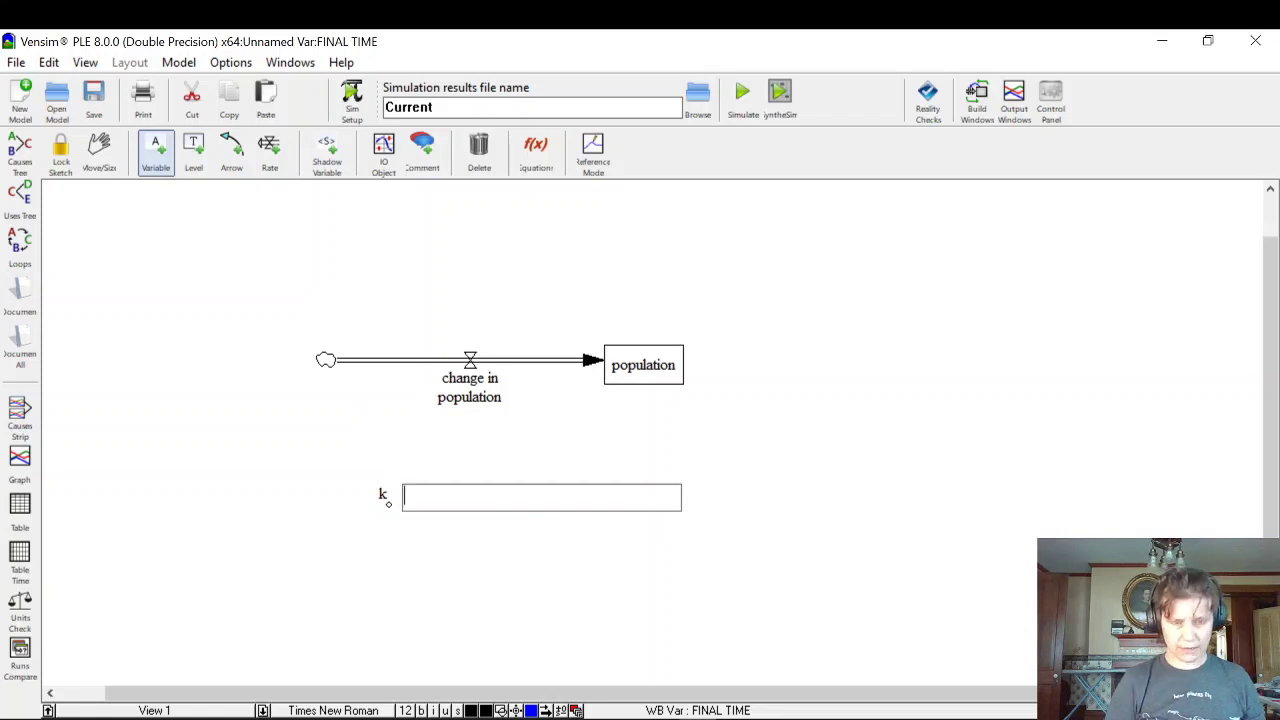
type("M")
key("Return")
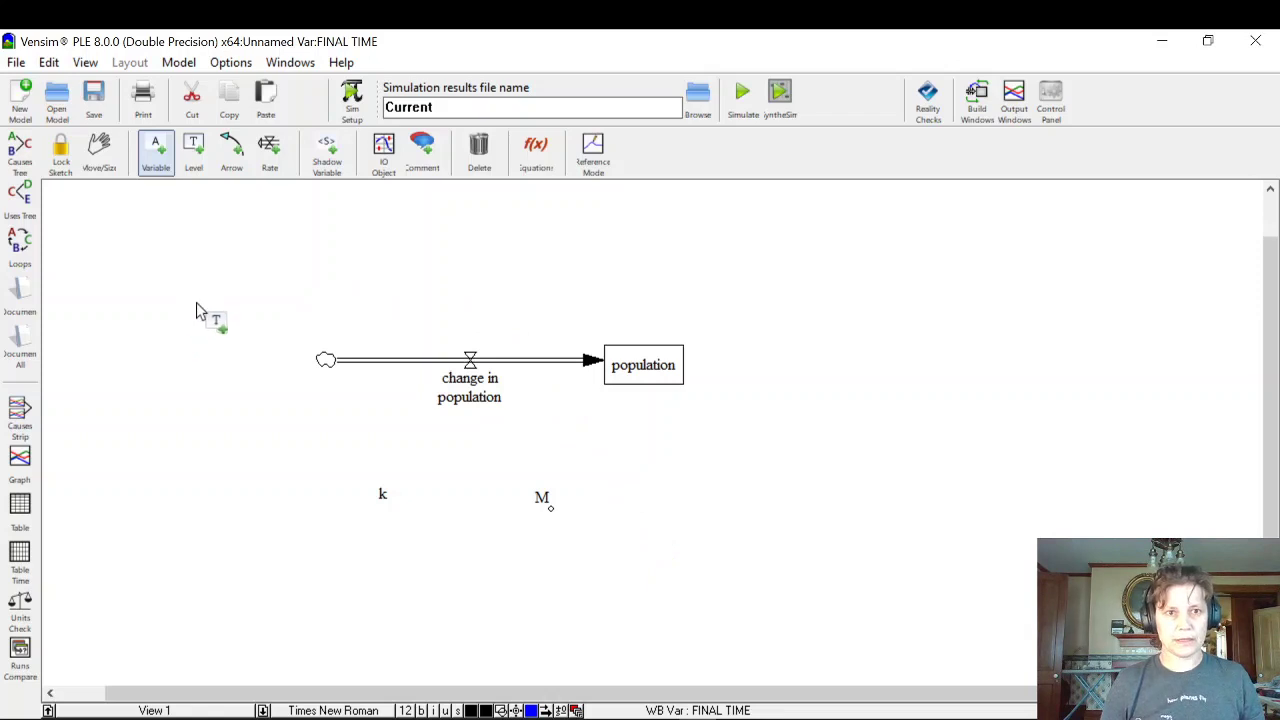
- Draw causal arrows from k and from M to the change in population rate
left_click(231, 150)
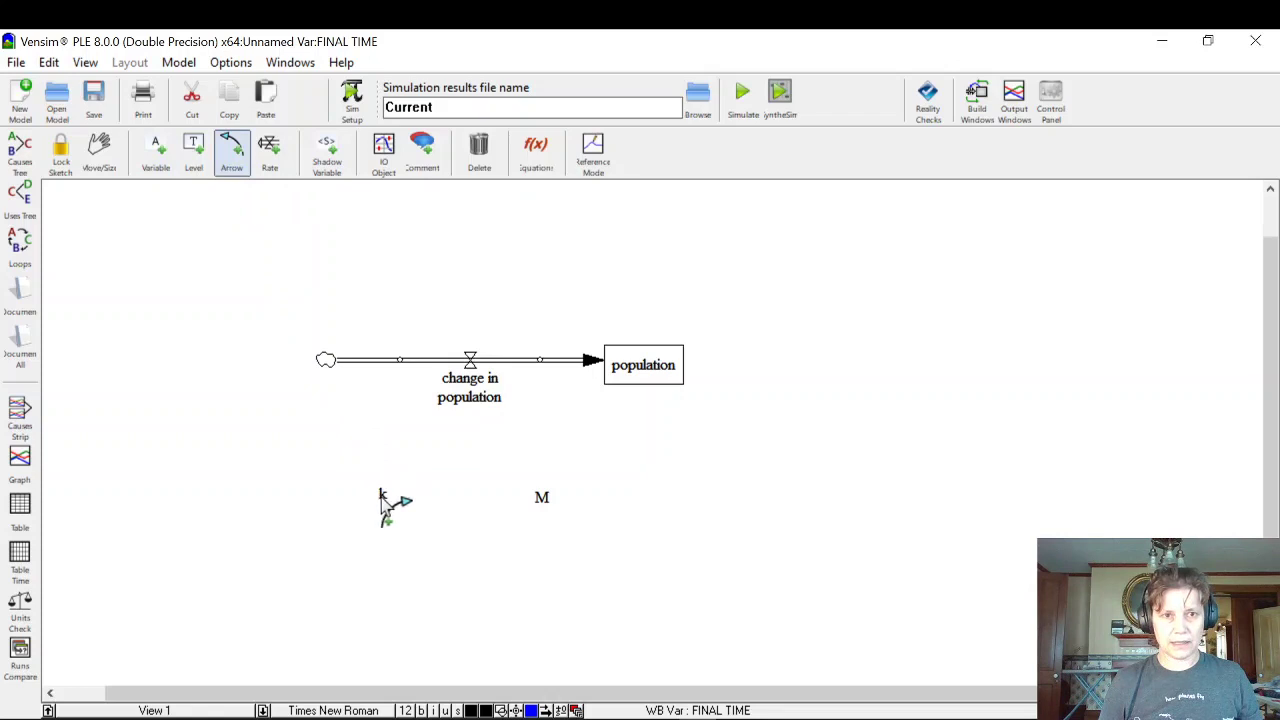
left_click(382, 496)
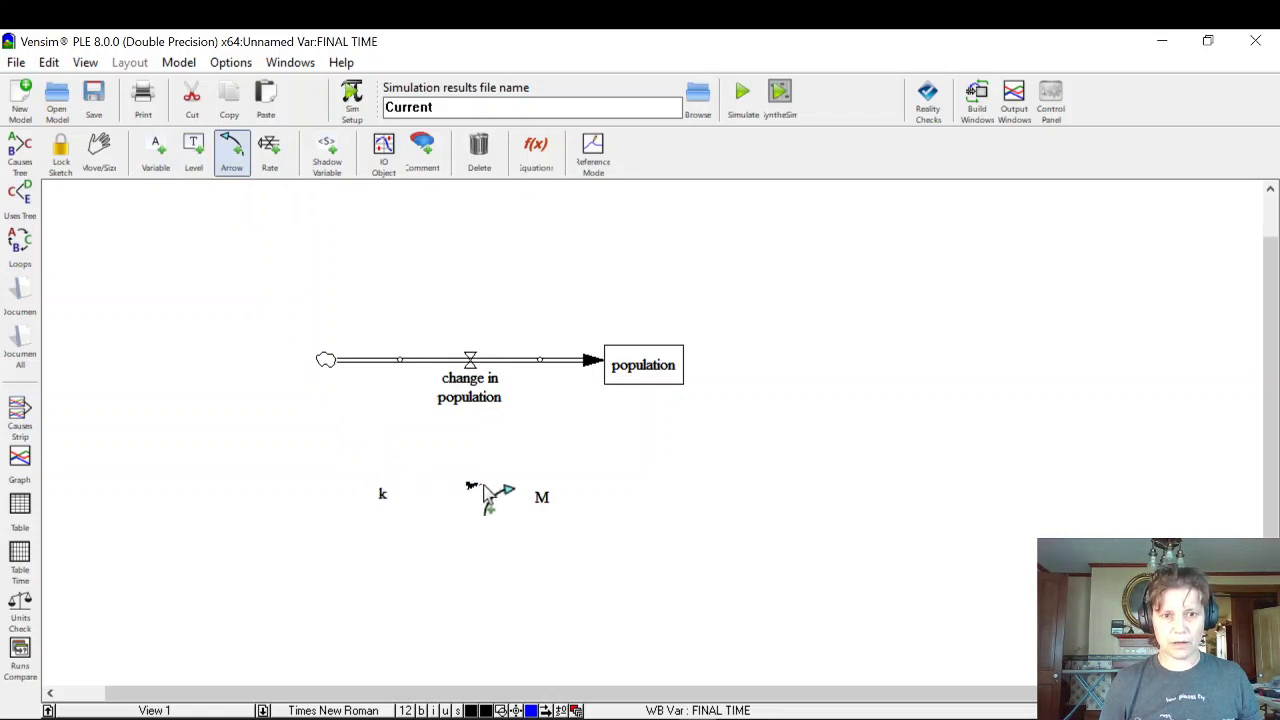
left_click(474, 394)
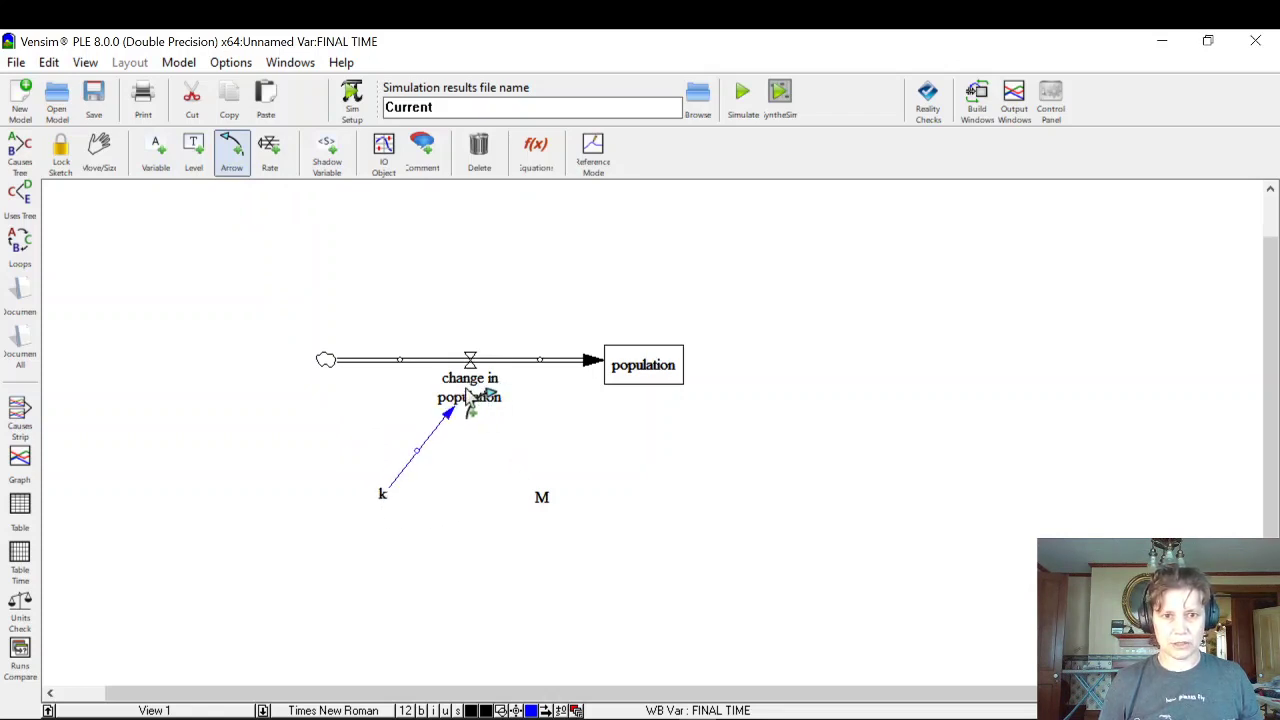
left_click(543, 500)
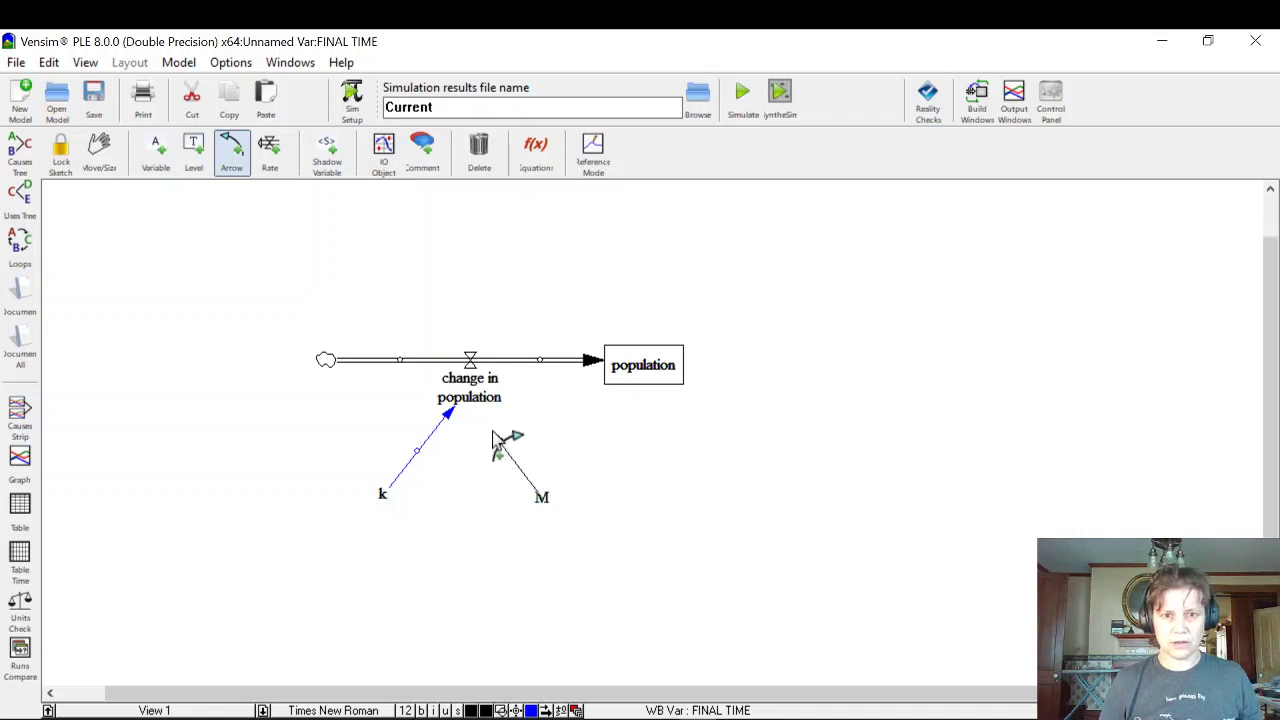
left_click(480, 385)
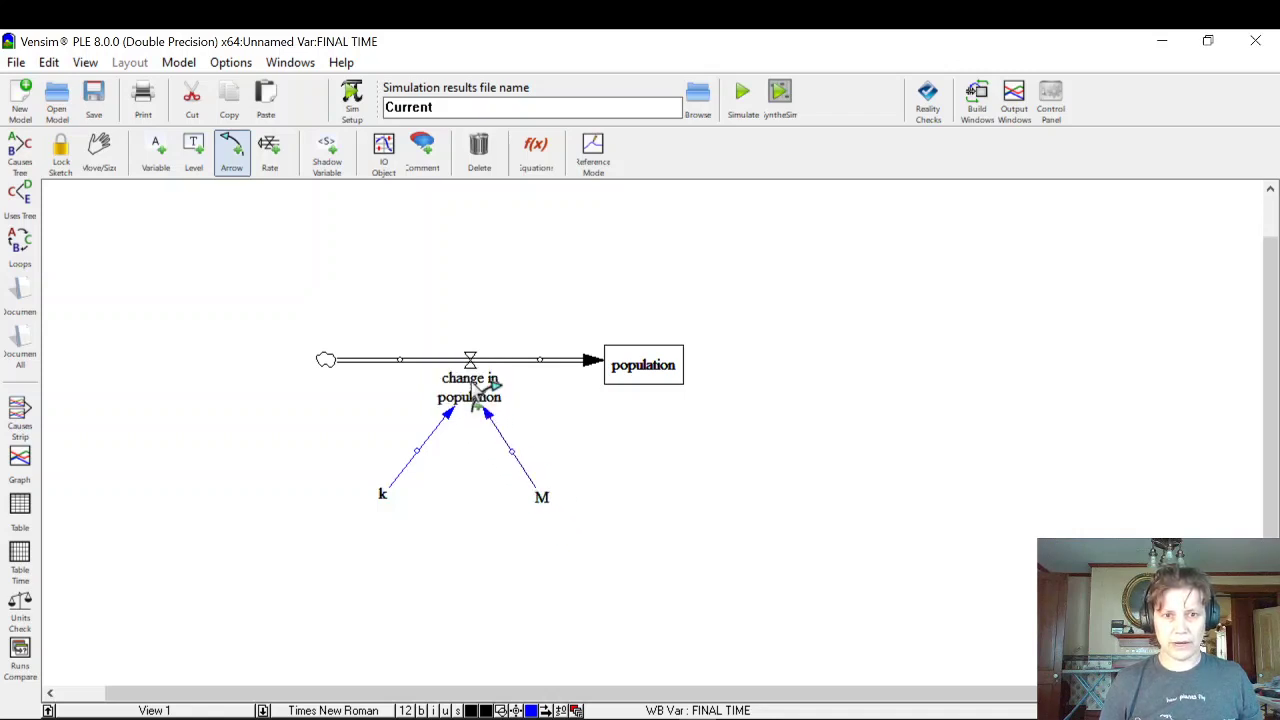
- Draw a curved arrow from population to change in population, and bend the arrow from k into a slight curve
left_click(652, 380)
left_click(583, 447)
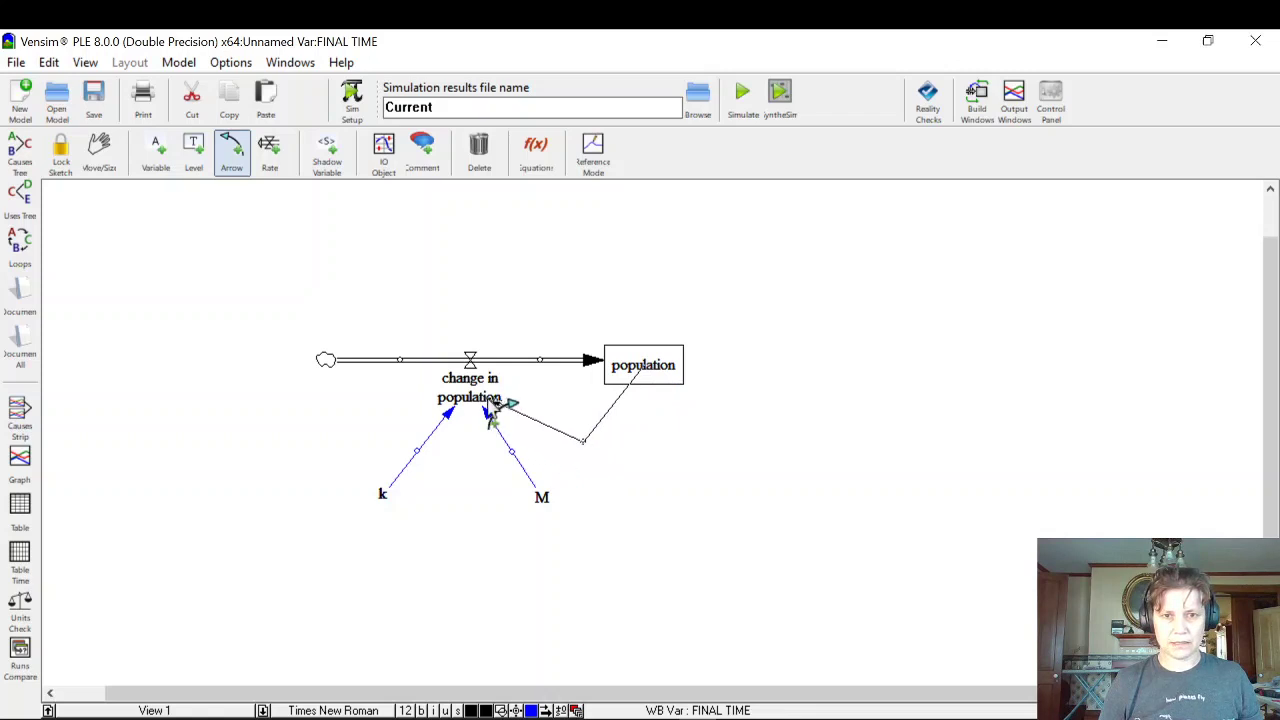
left_click(490, 409)
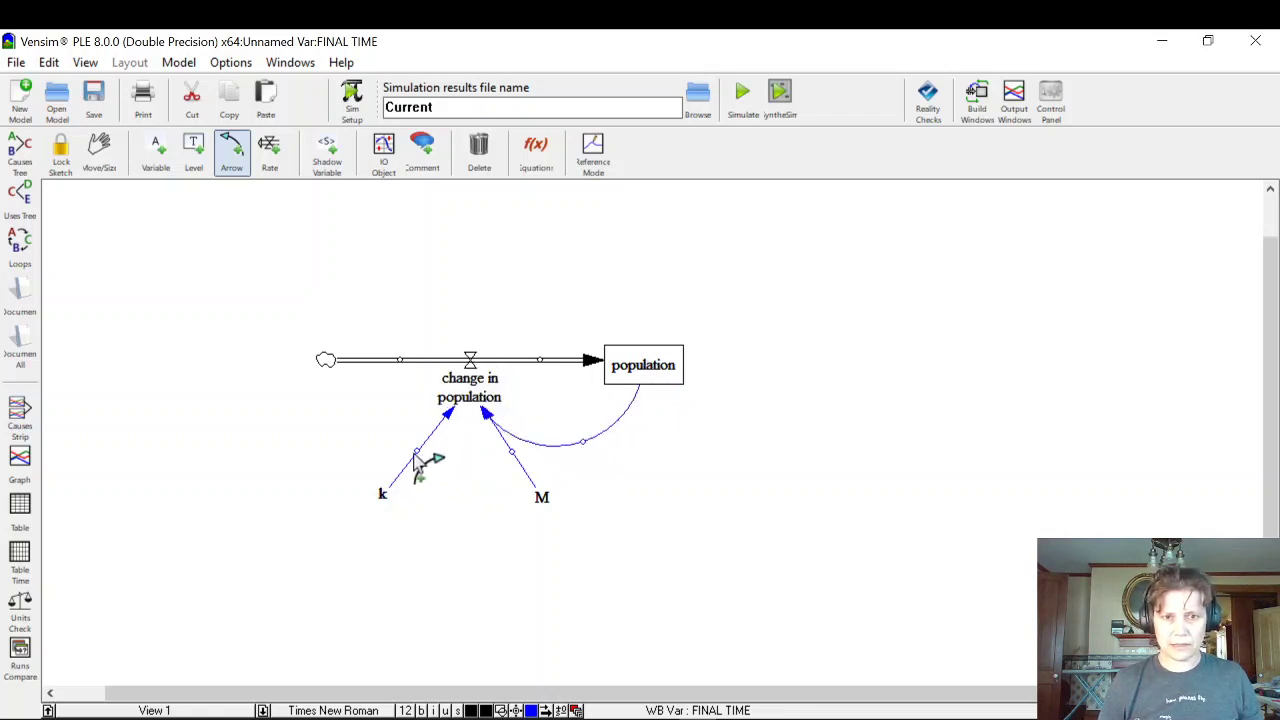
mouse_move(420, 454)
left_mouse_down()
mouse_move(386, 440)
mouse_move(429, 454)
mouse_move(449, 484)
mouse_move(411, 442)
left_mouse_up()
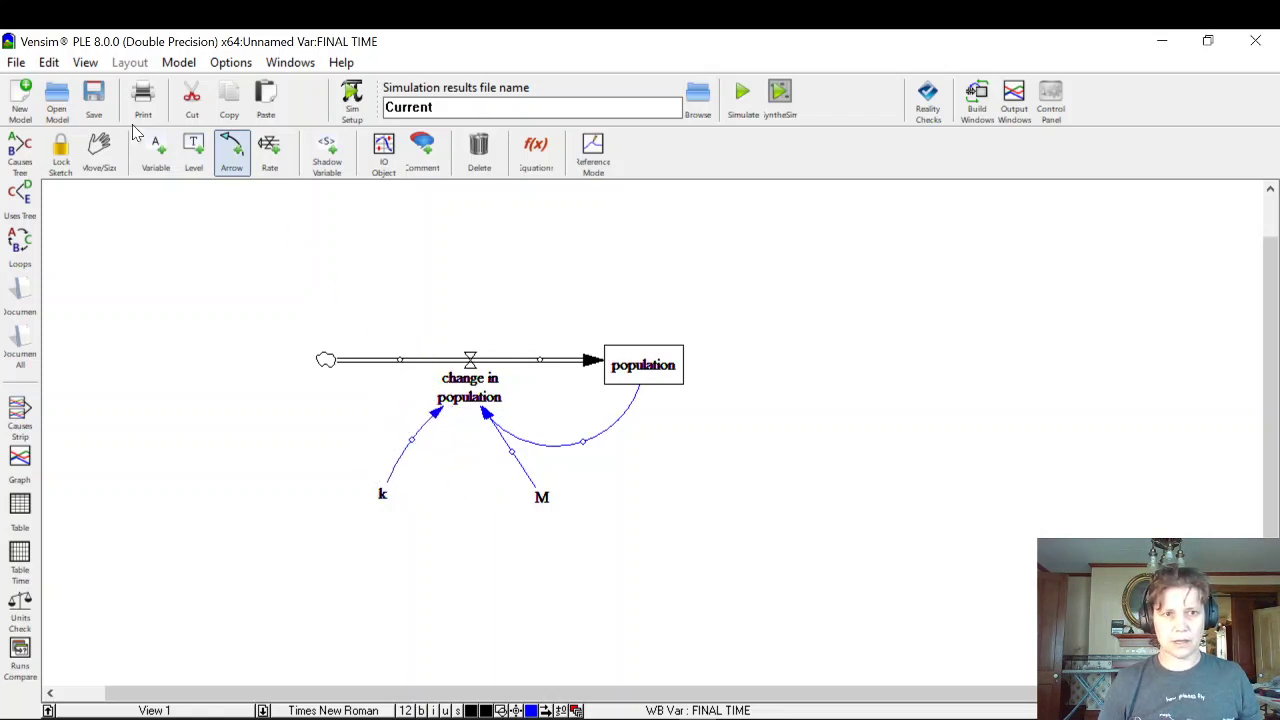
- Set the view's default font color to orange for the sketch text
left_click(98, 152)
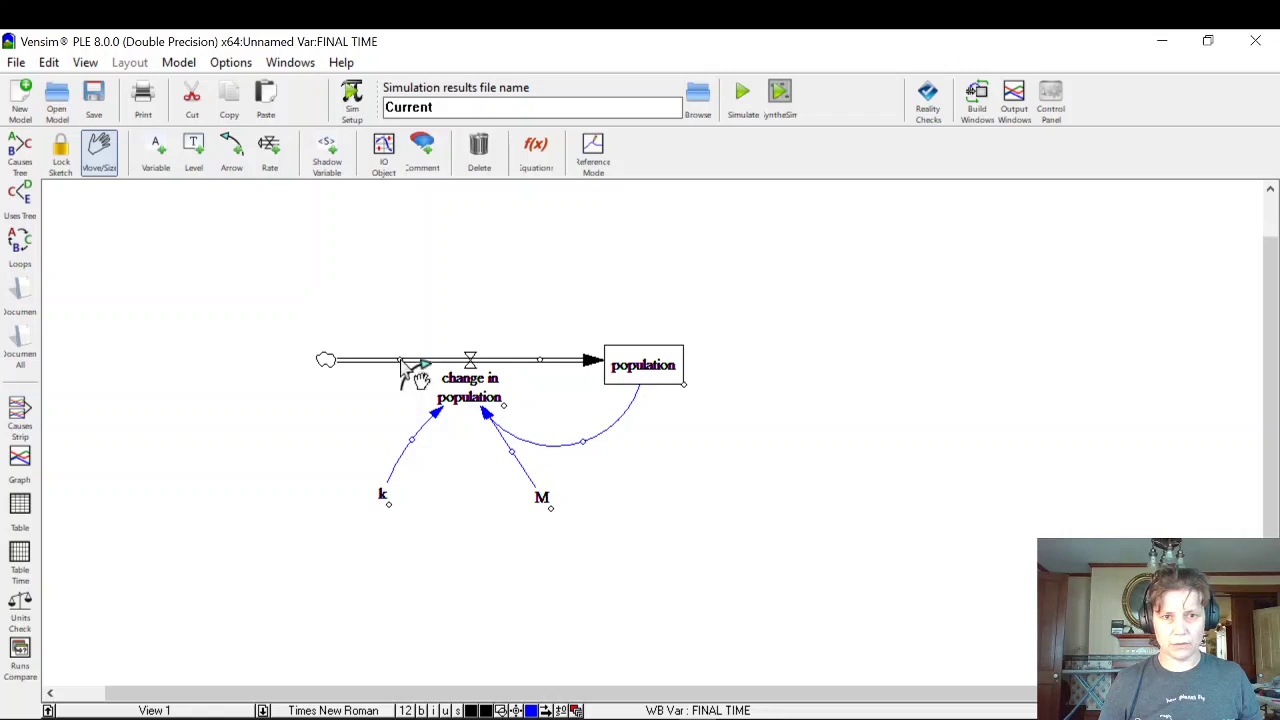
left_click(324, 358)
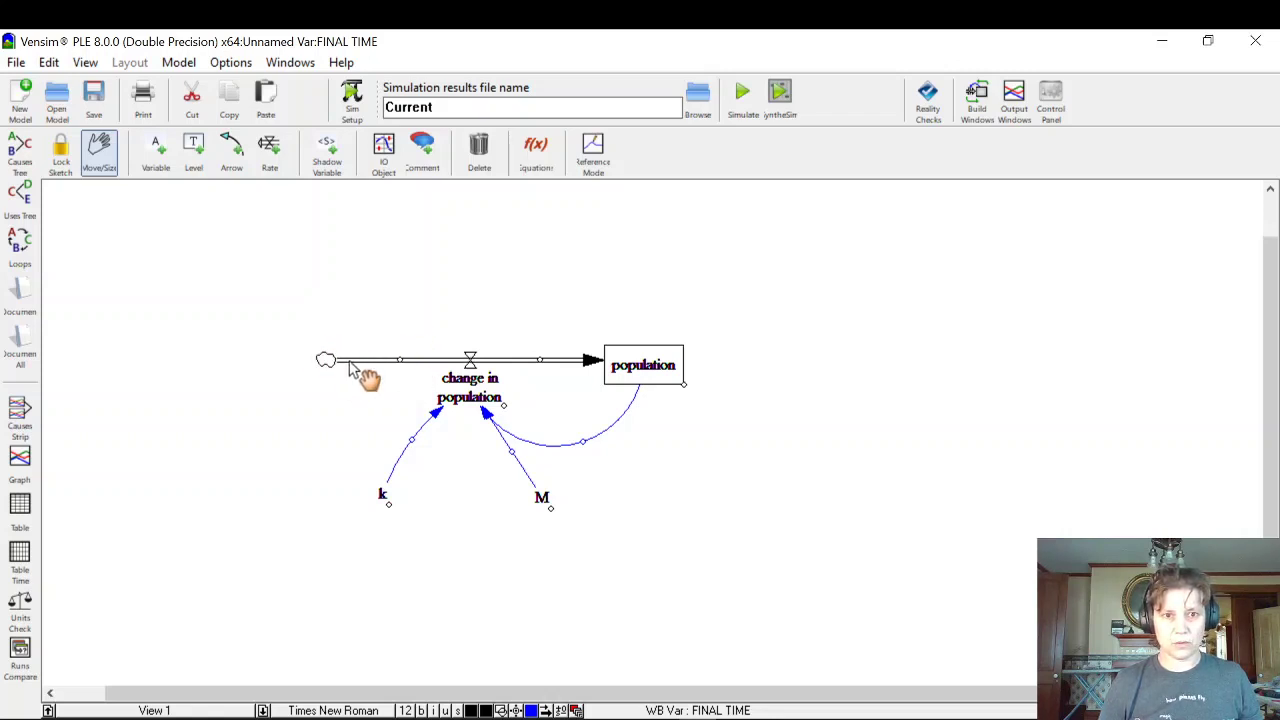
right_click(350, 368)
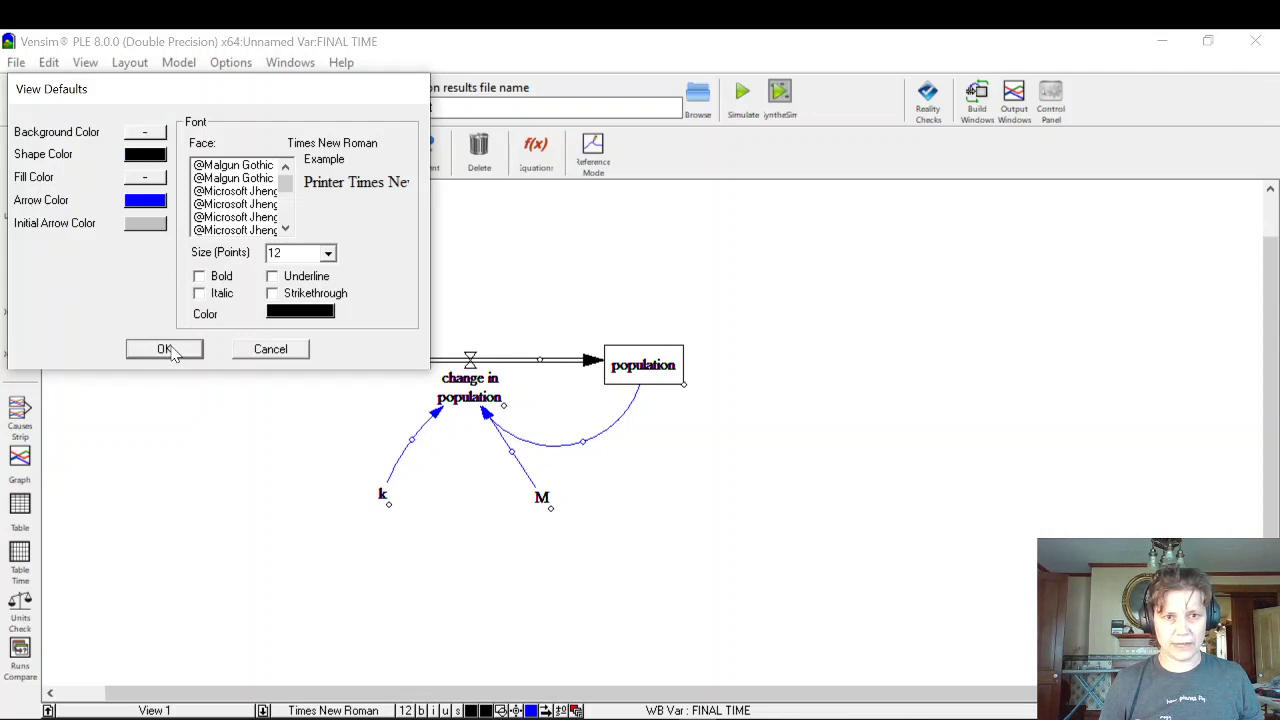
left_click(312, 311)
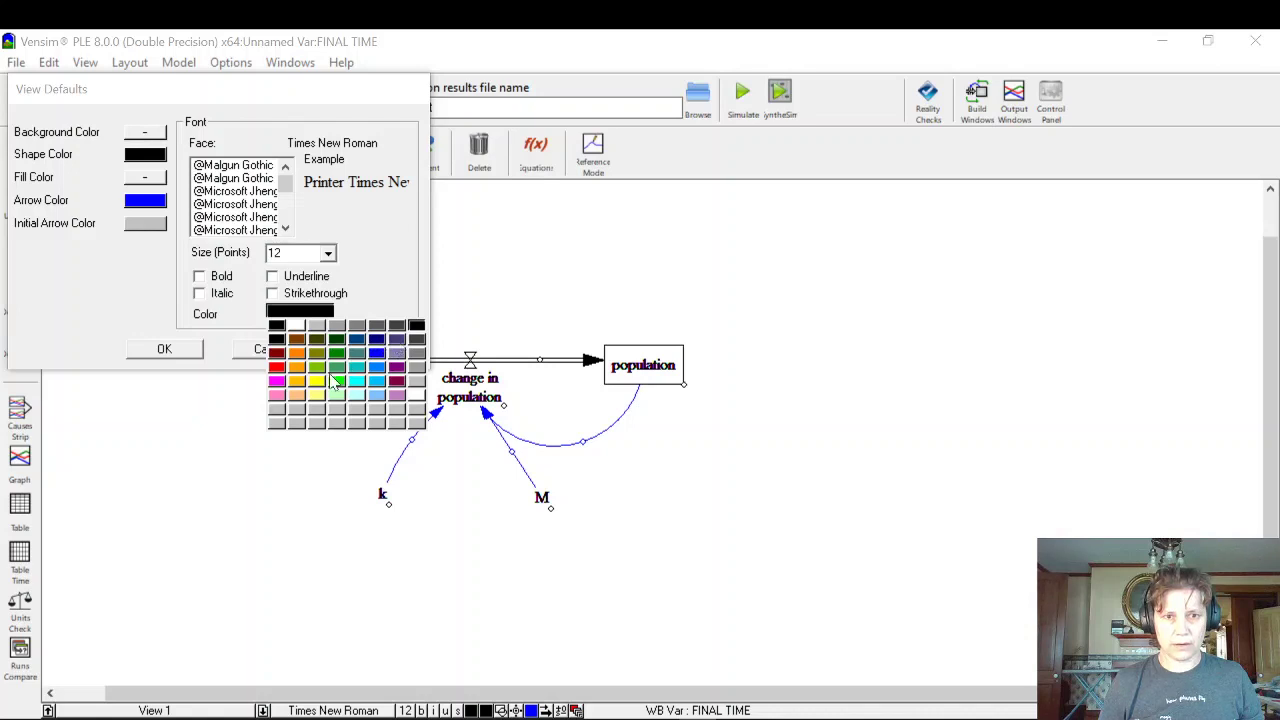
left_click(298, 362)
left_click(168, 349)
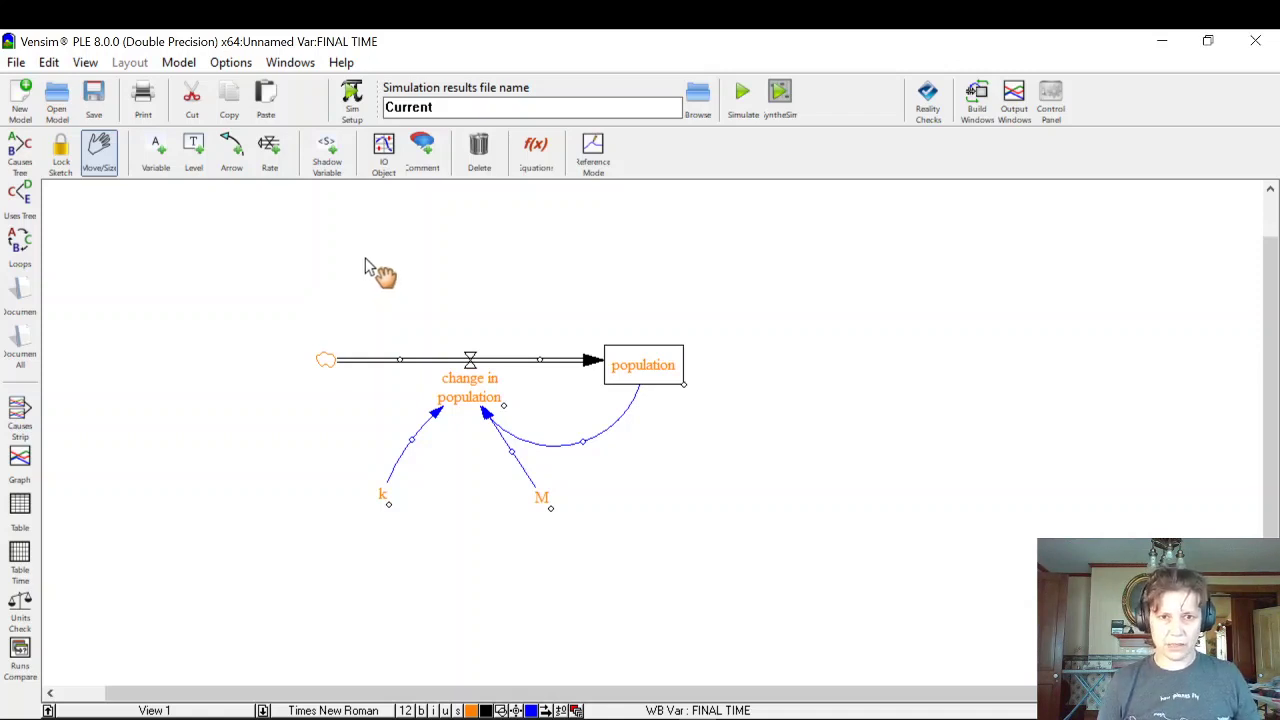
- Define the constant k with the equation 0.1 and the units 1/day
left_click(536, 160)
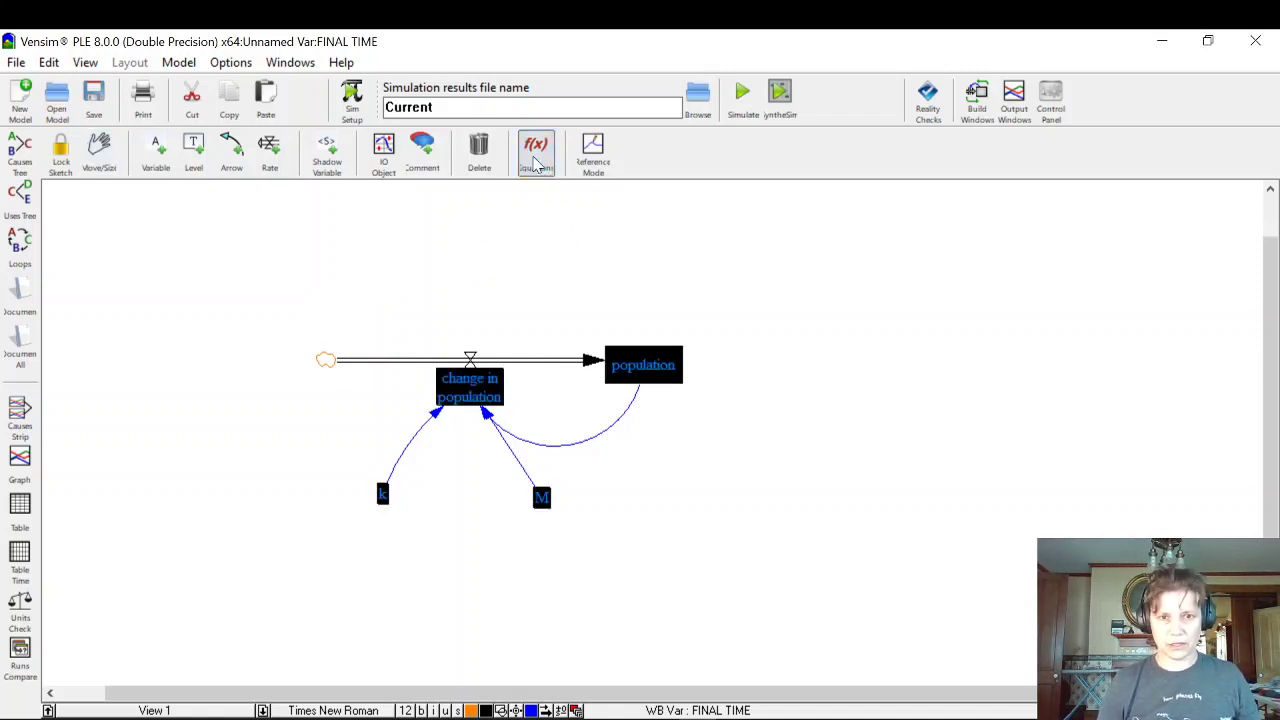
left_click(383, 493)
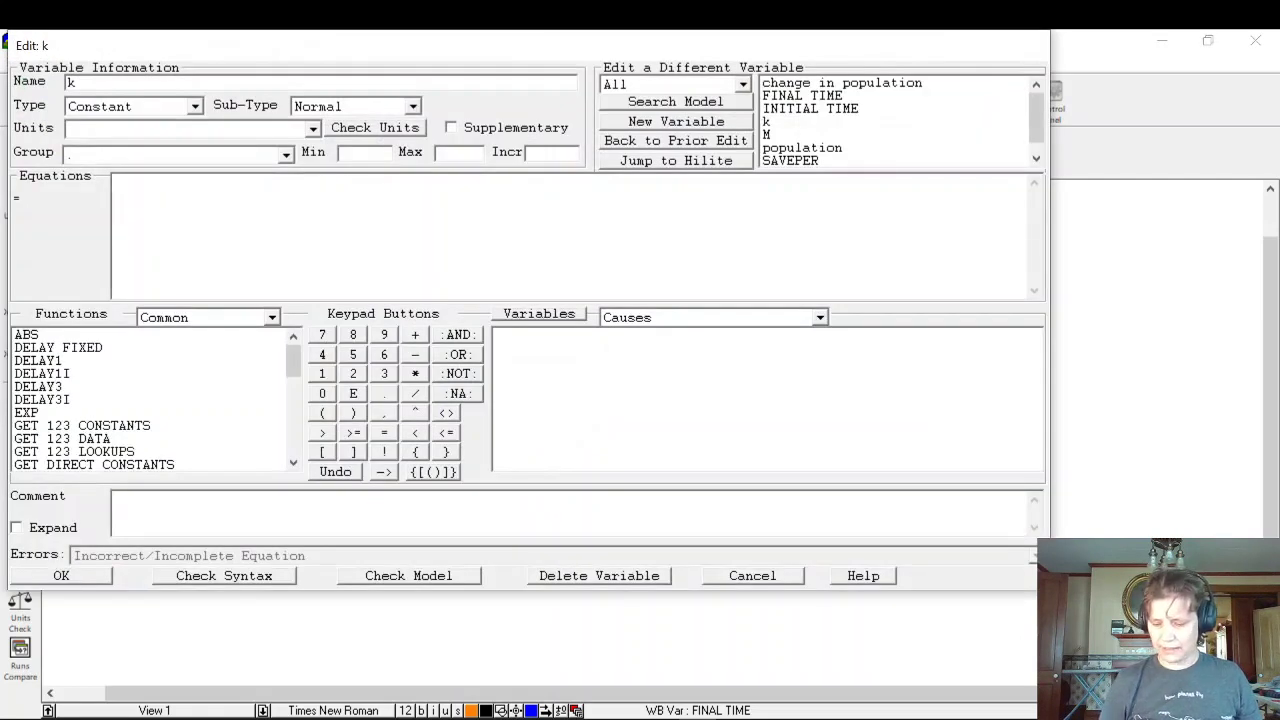
type("0.1")
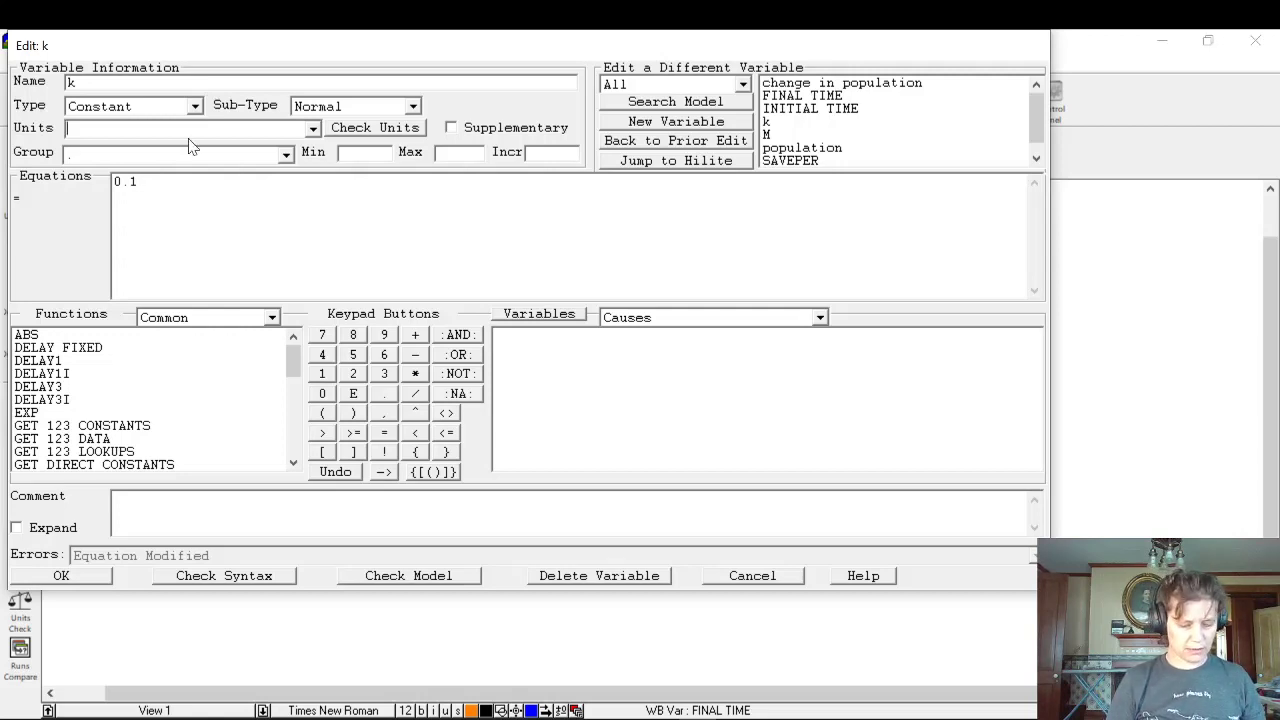
type("1/day")
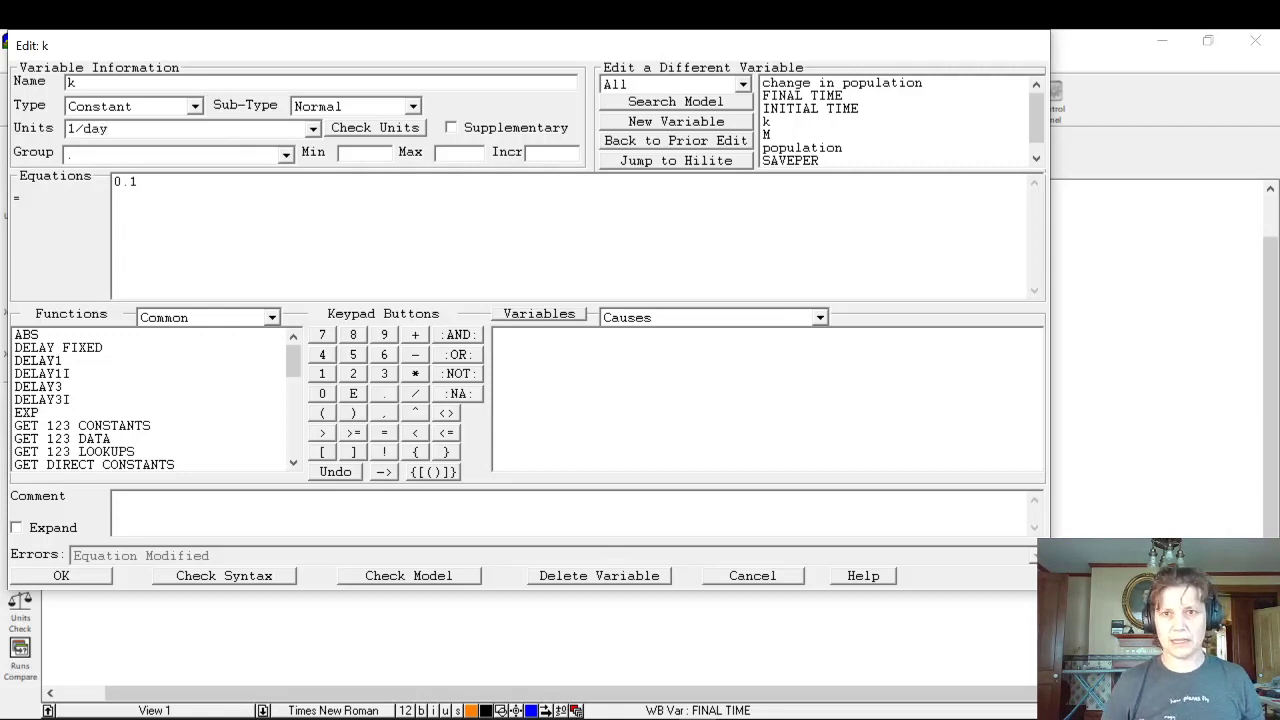
- Define the constant M with the equation 1000 and the units rats
left_click(780, 136)
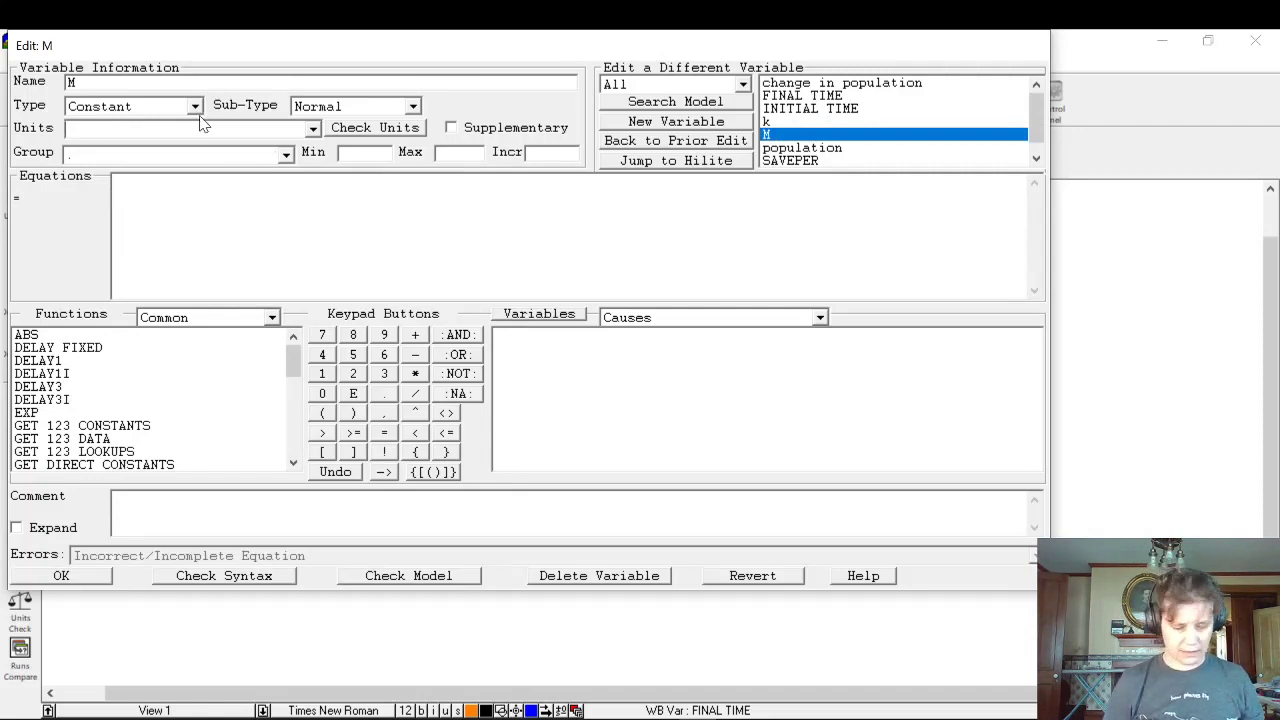
type("rats")
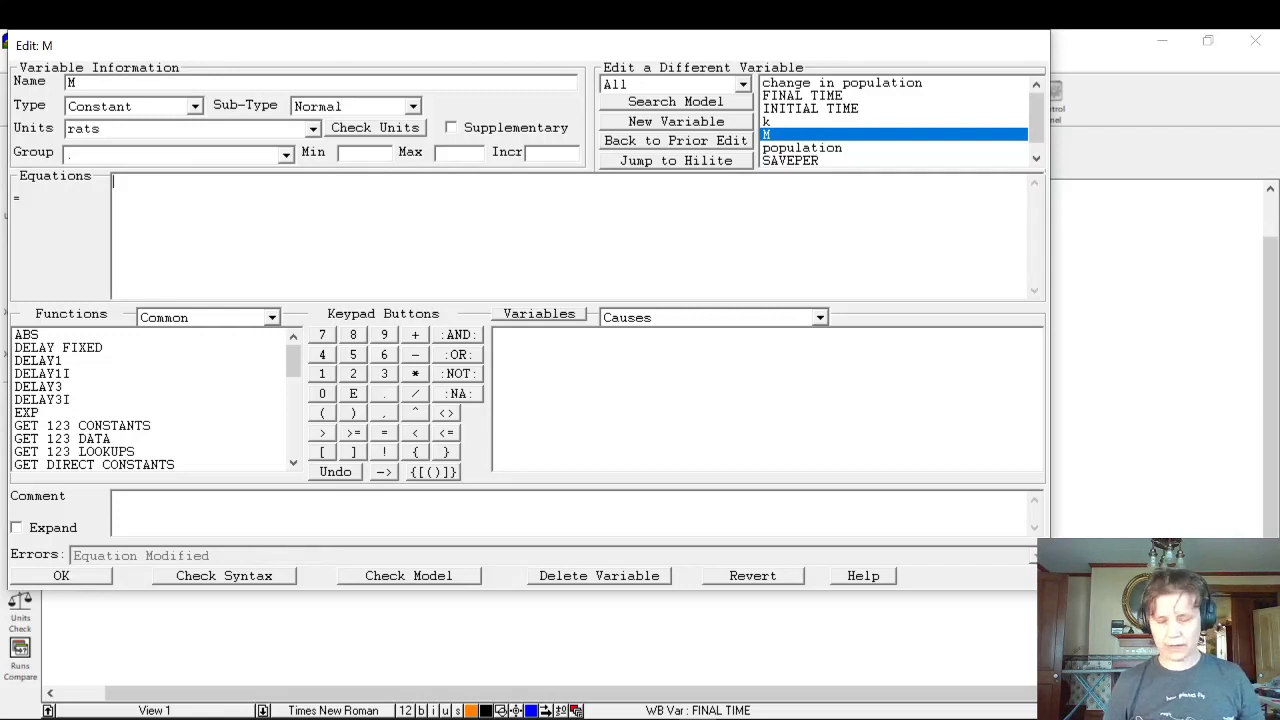
type("1000")
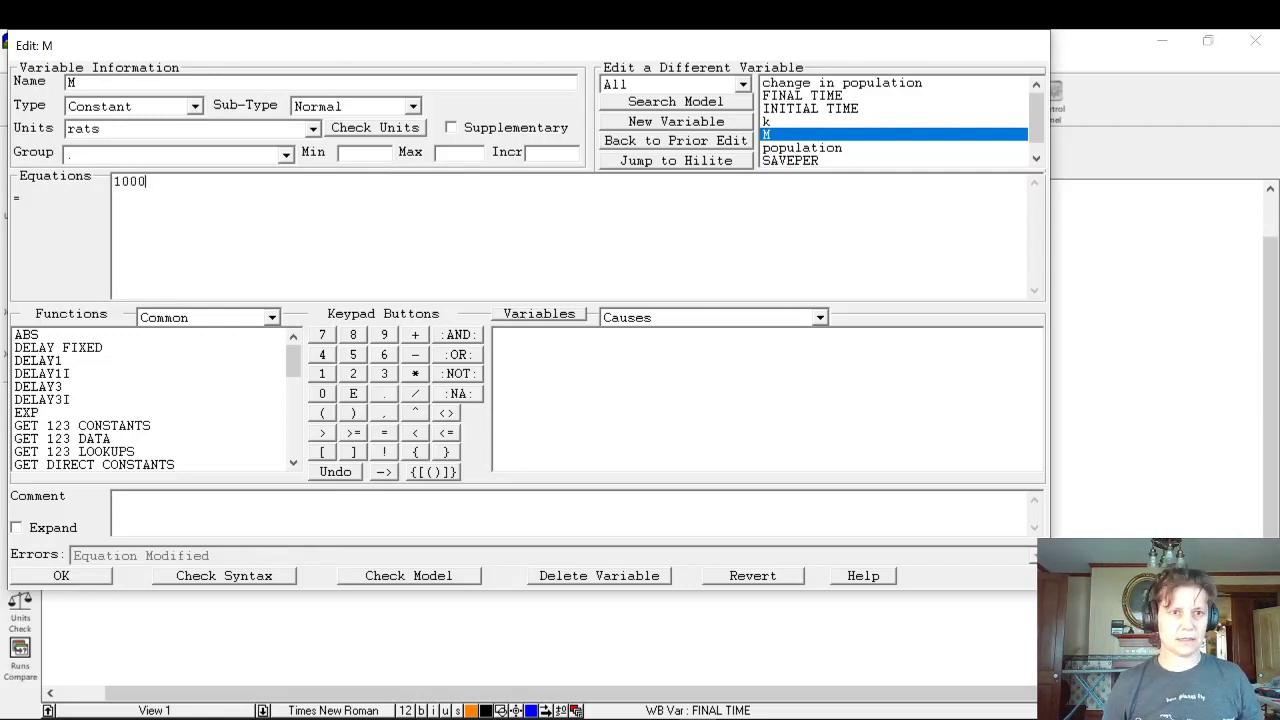
- Give the population level an initial value of 10 and the units rats
left_click(797, 150)
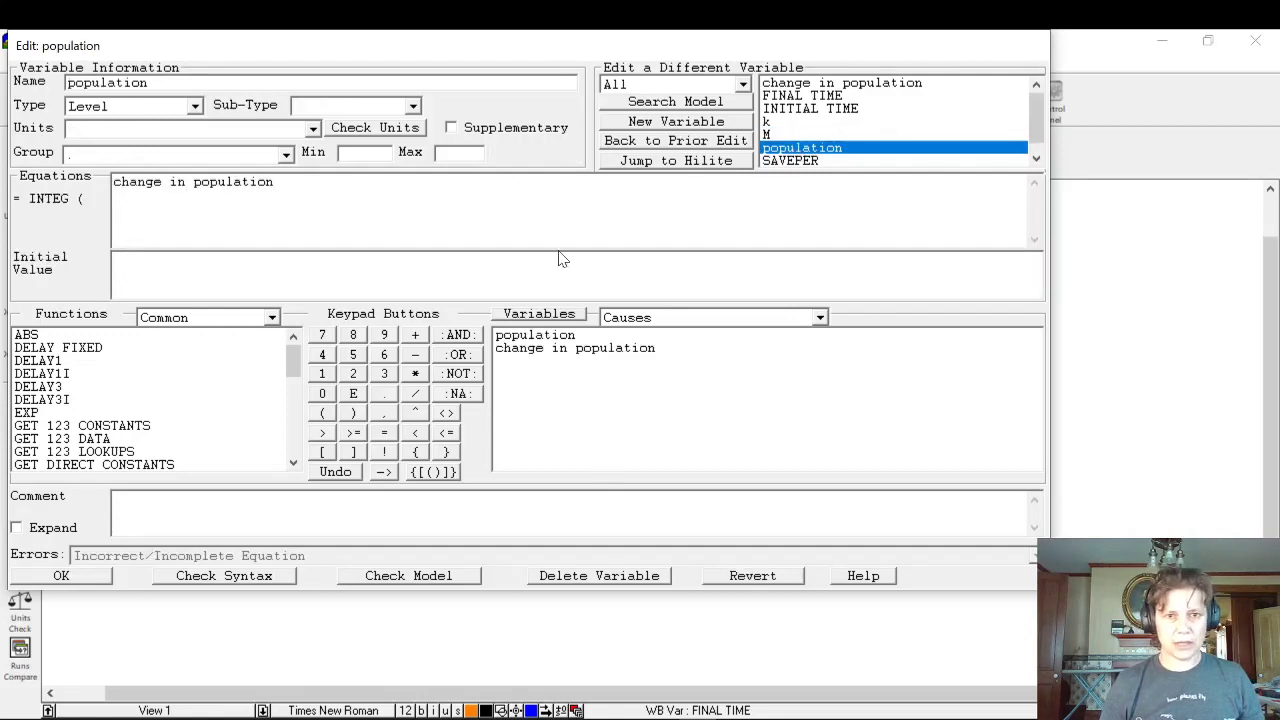
type("10")
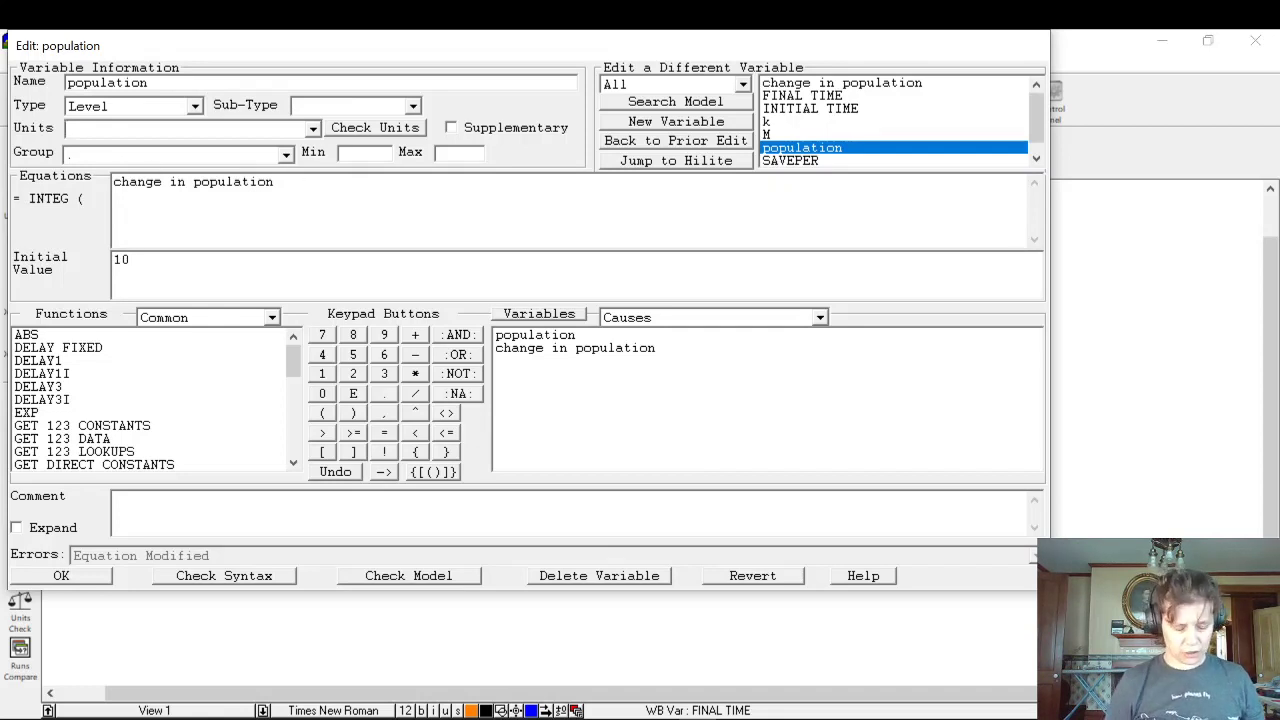
type("rat")
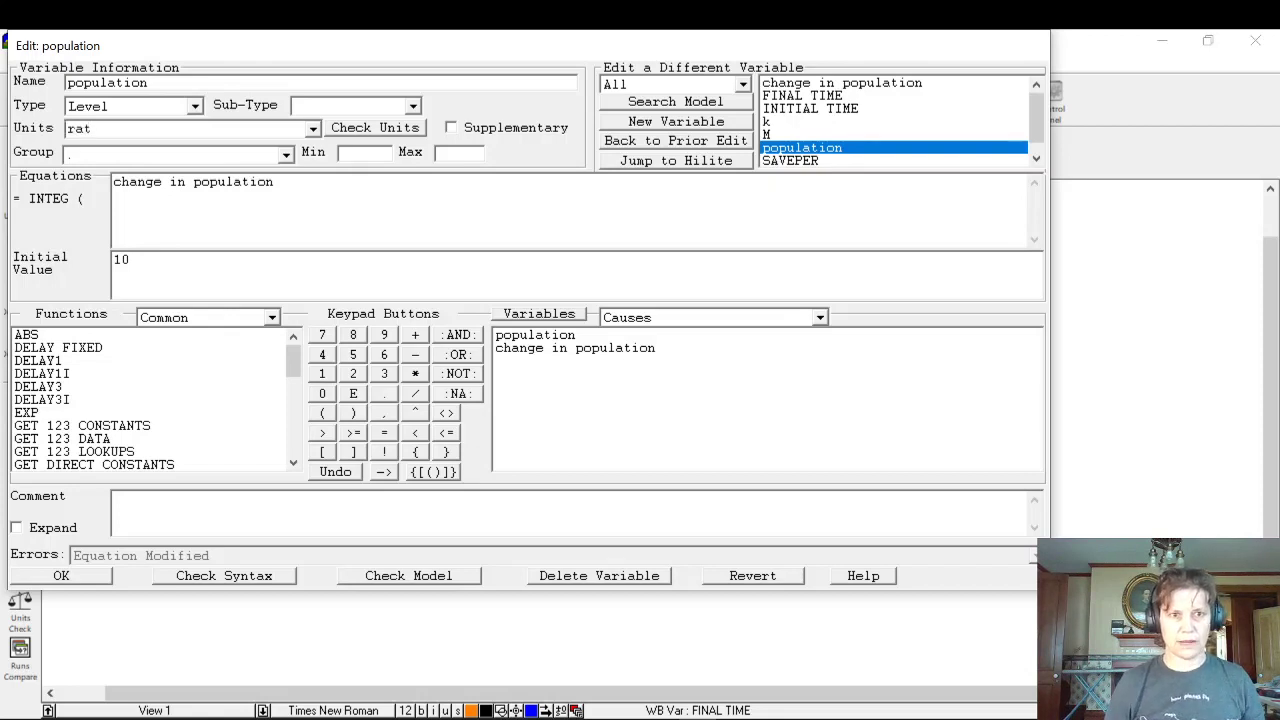
type("s")
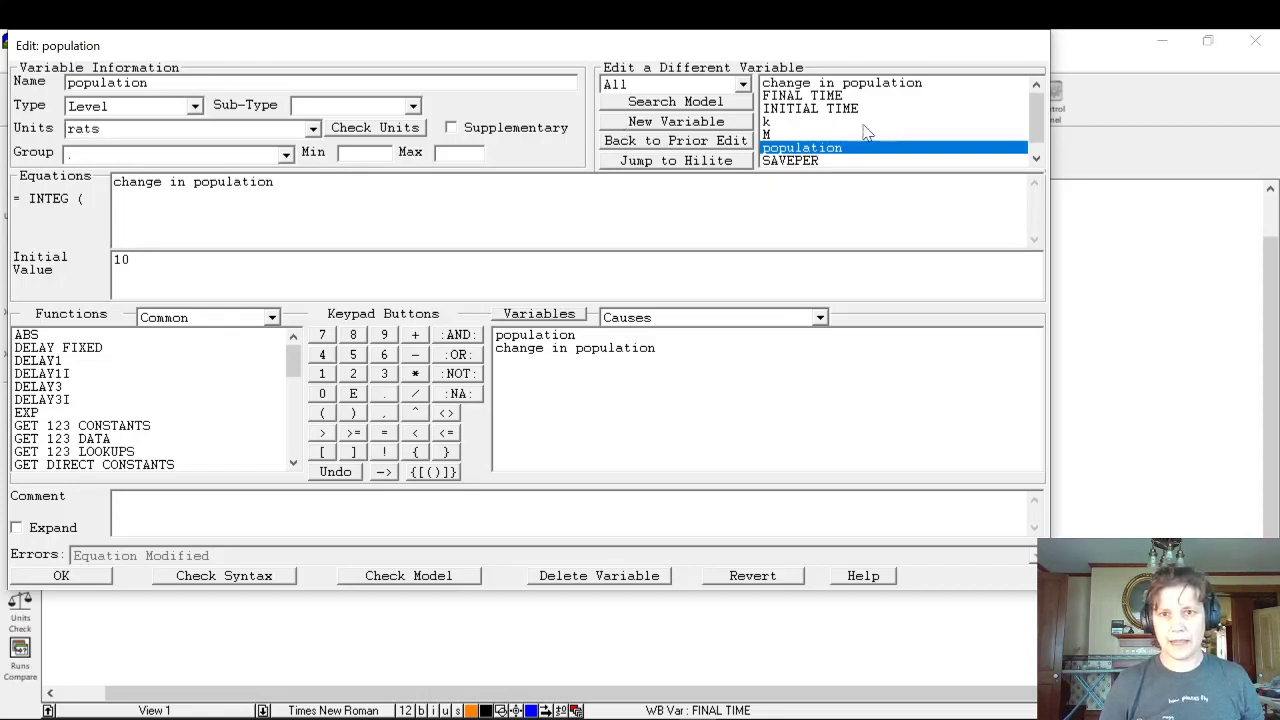
- Define the equation of change in population as k*population*(1-population/M)
scroll(843, 128, "down", 1)
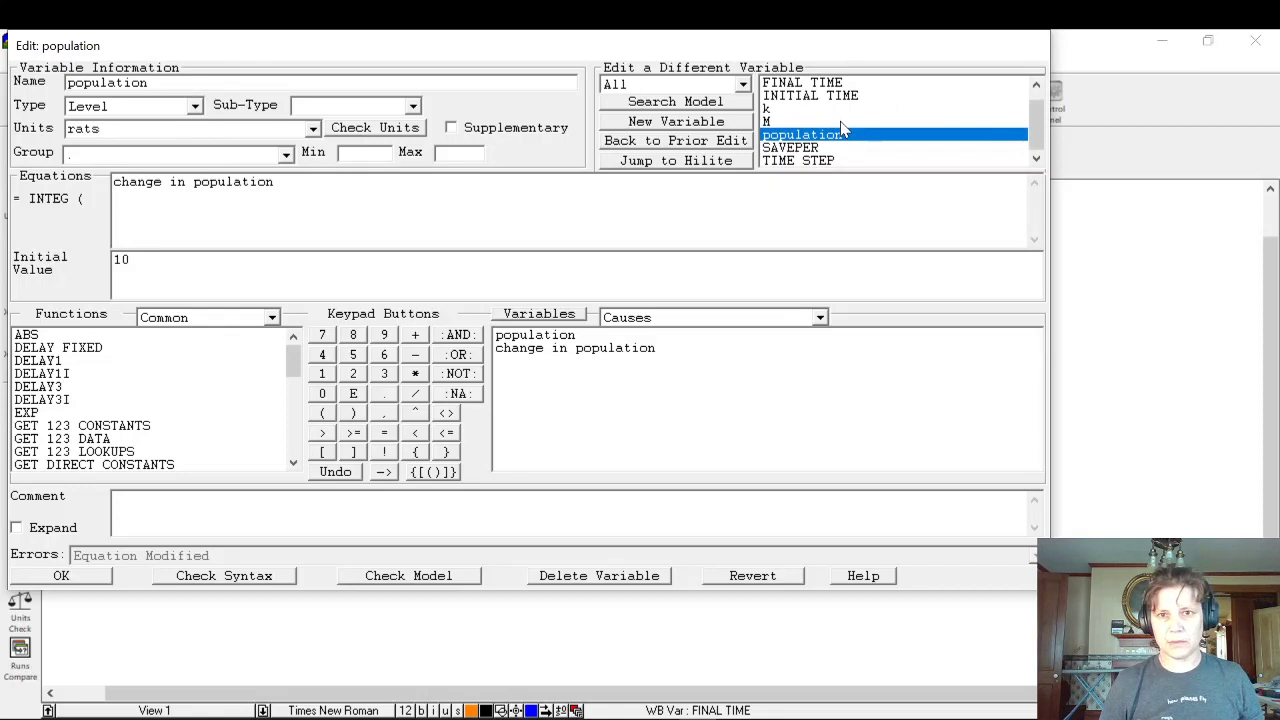
scroll(830, 132, "up", 1)
left_click(845, 84)
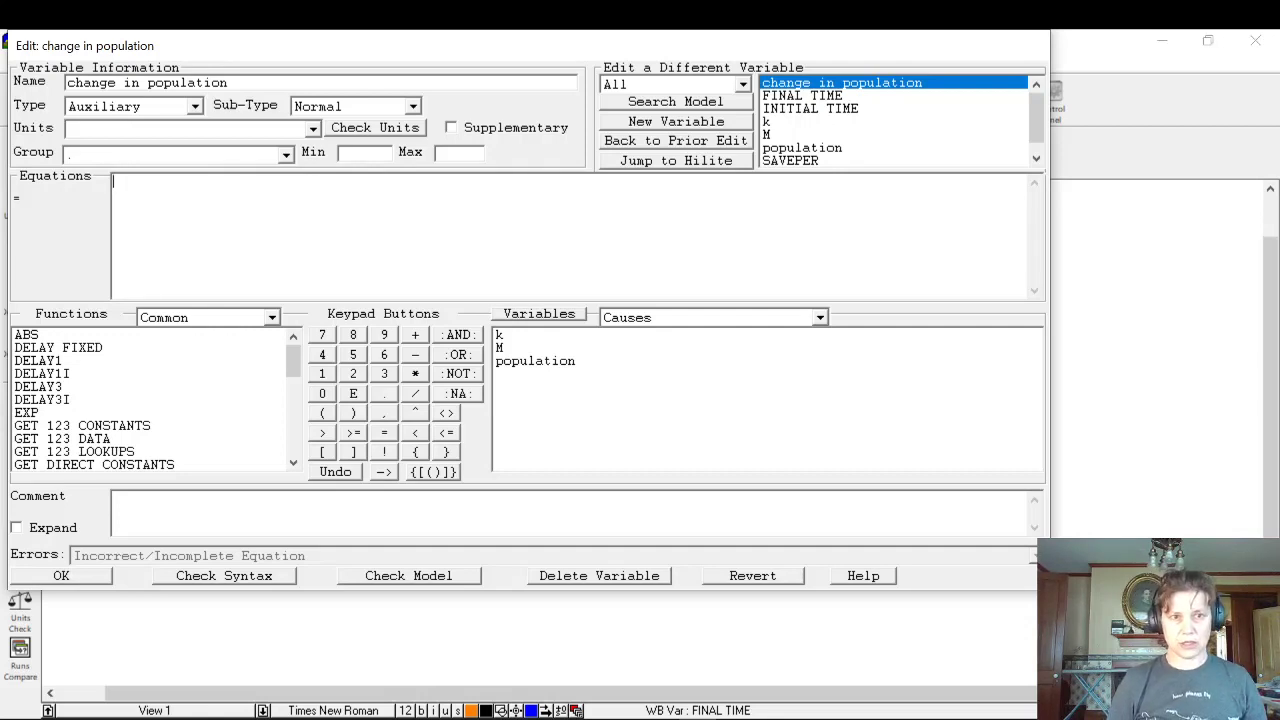
left_click(500, 335)
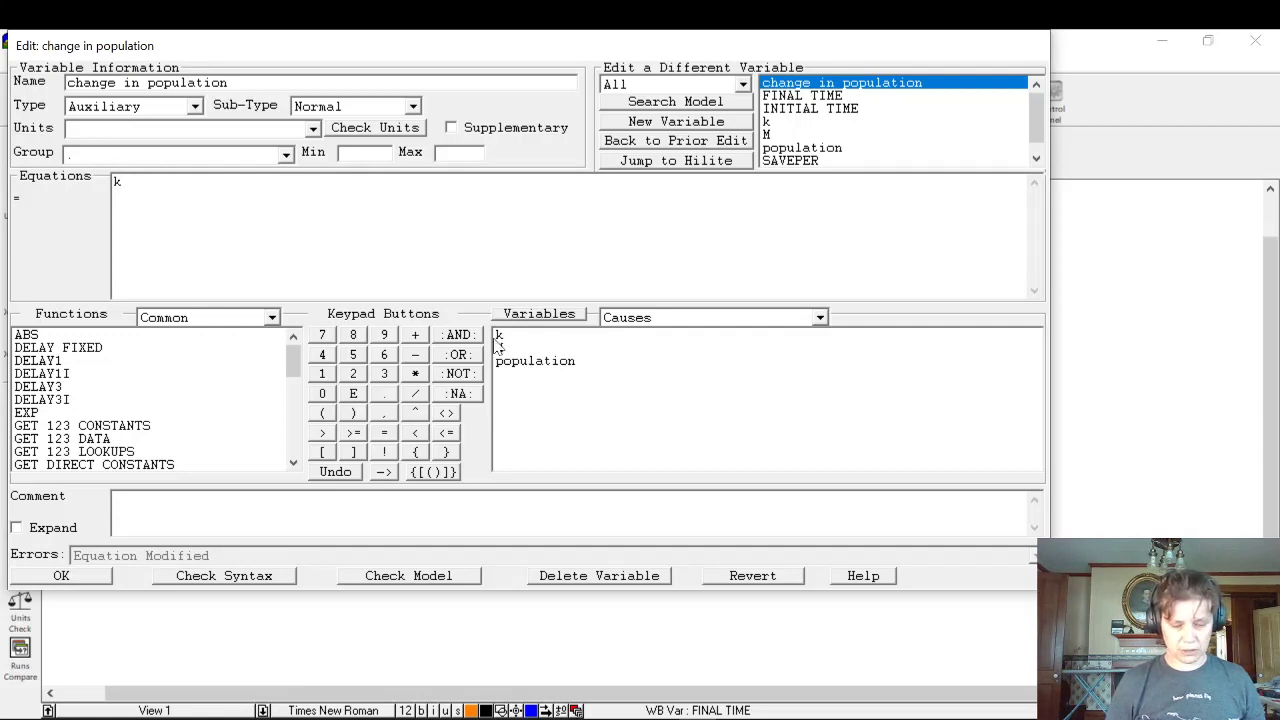
type("*")
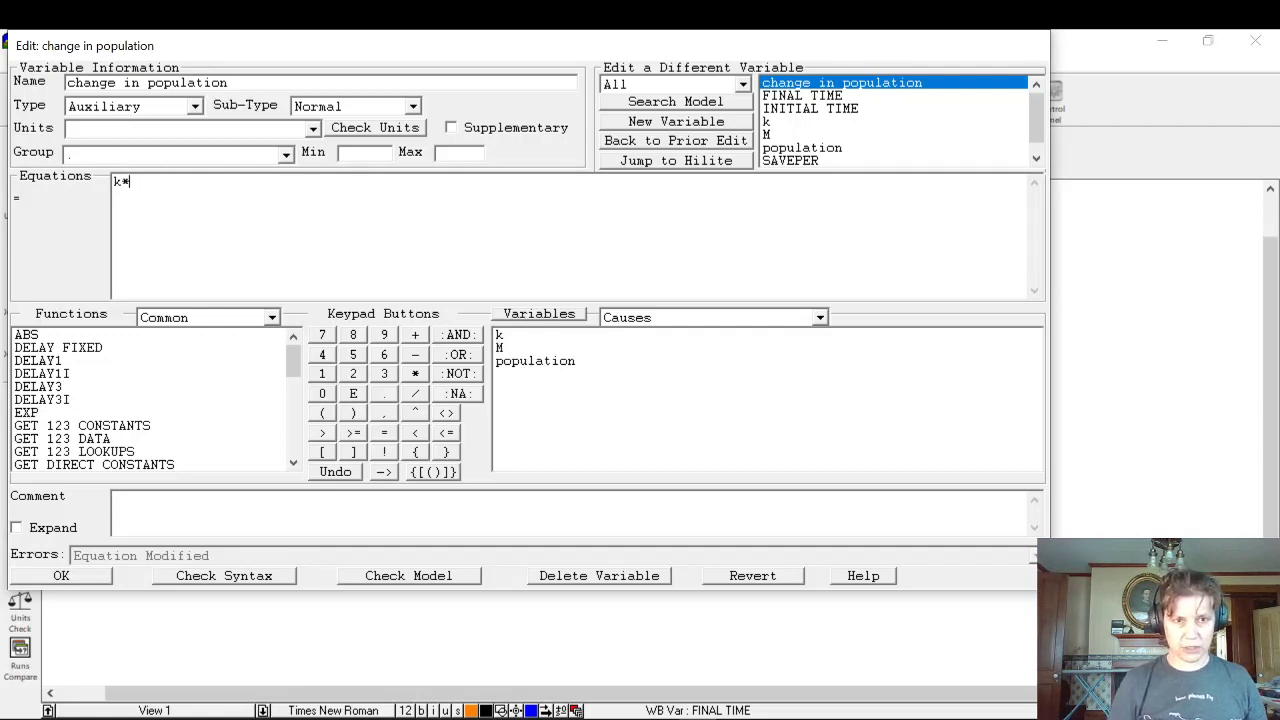
left_click(517, 362)
type("*")
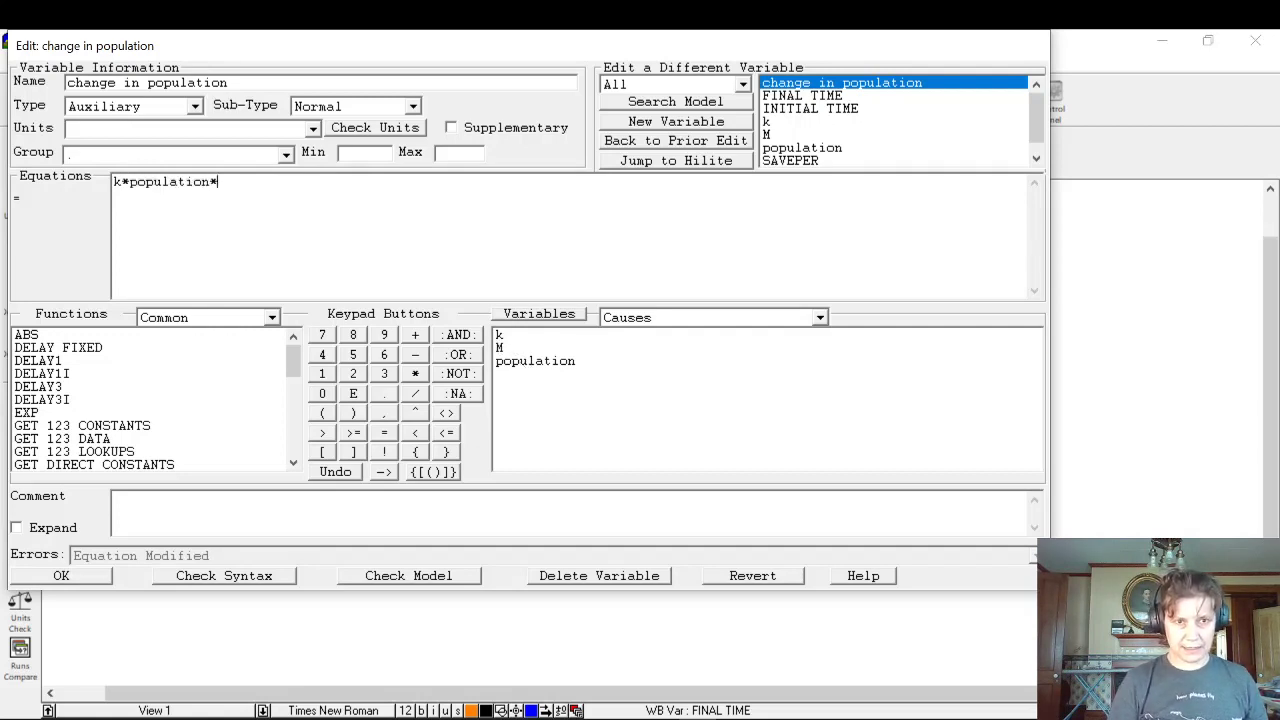
type("(")
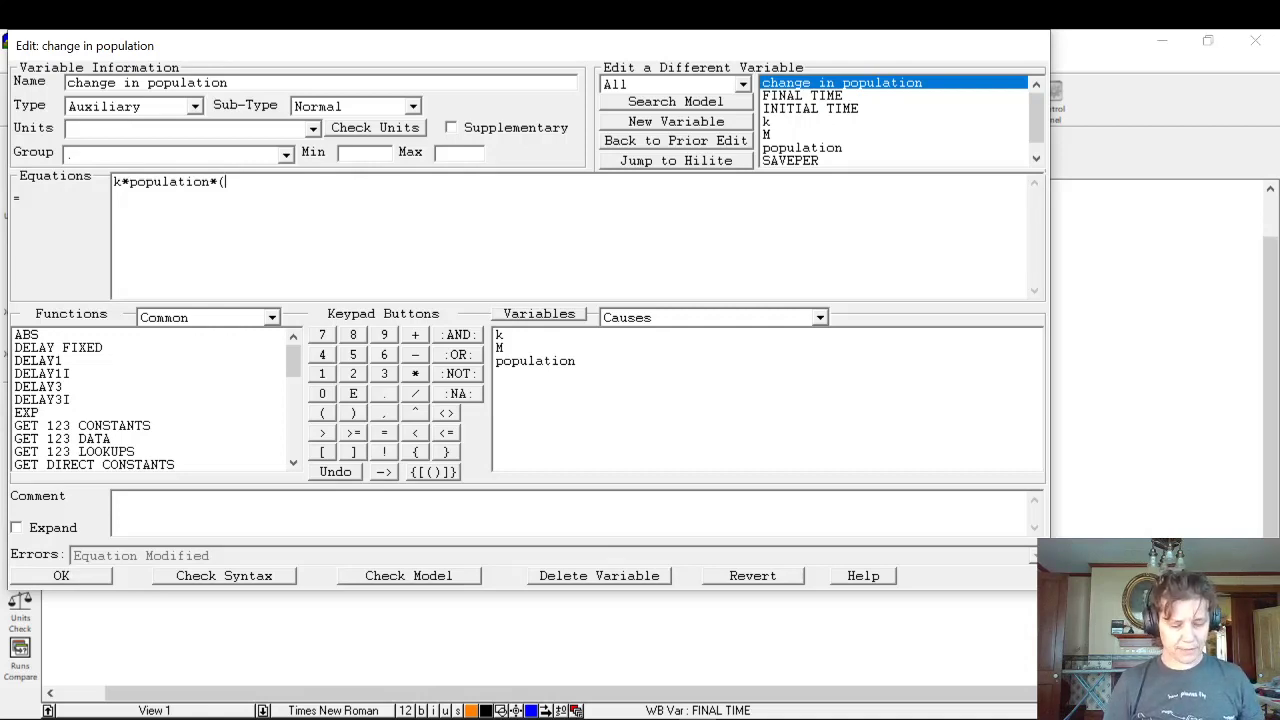
type("1-")
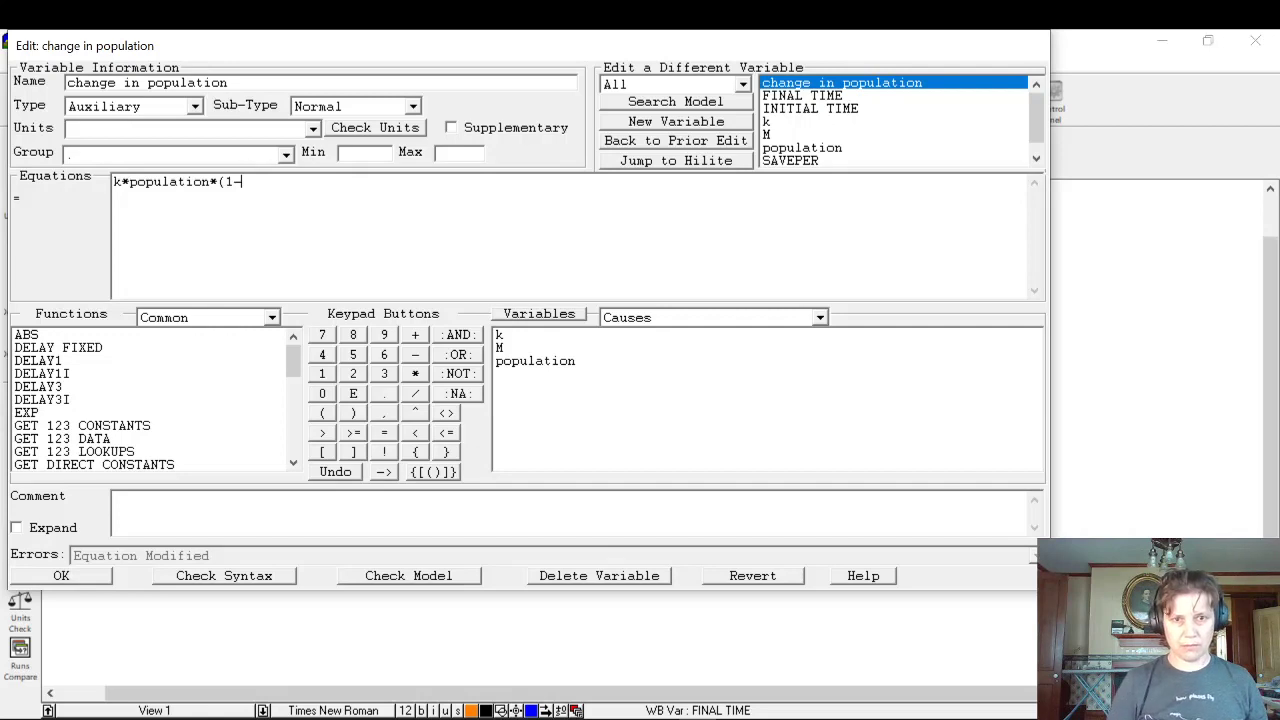
left_click(500, 349)
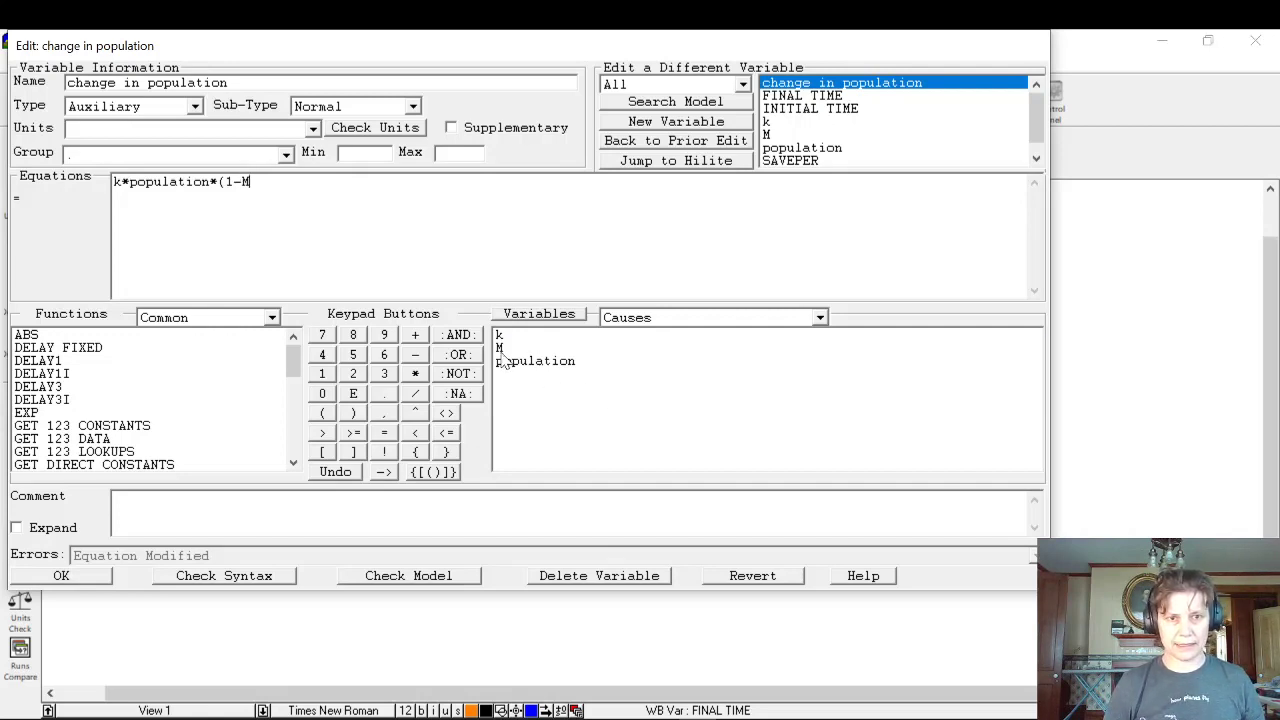
key("BackSpace")
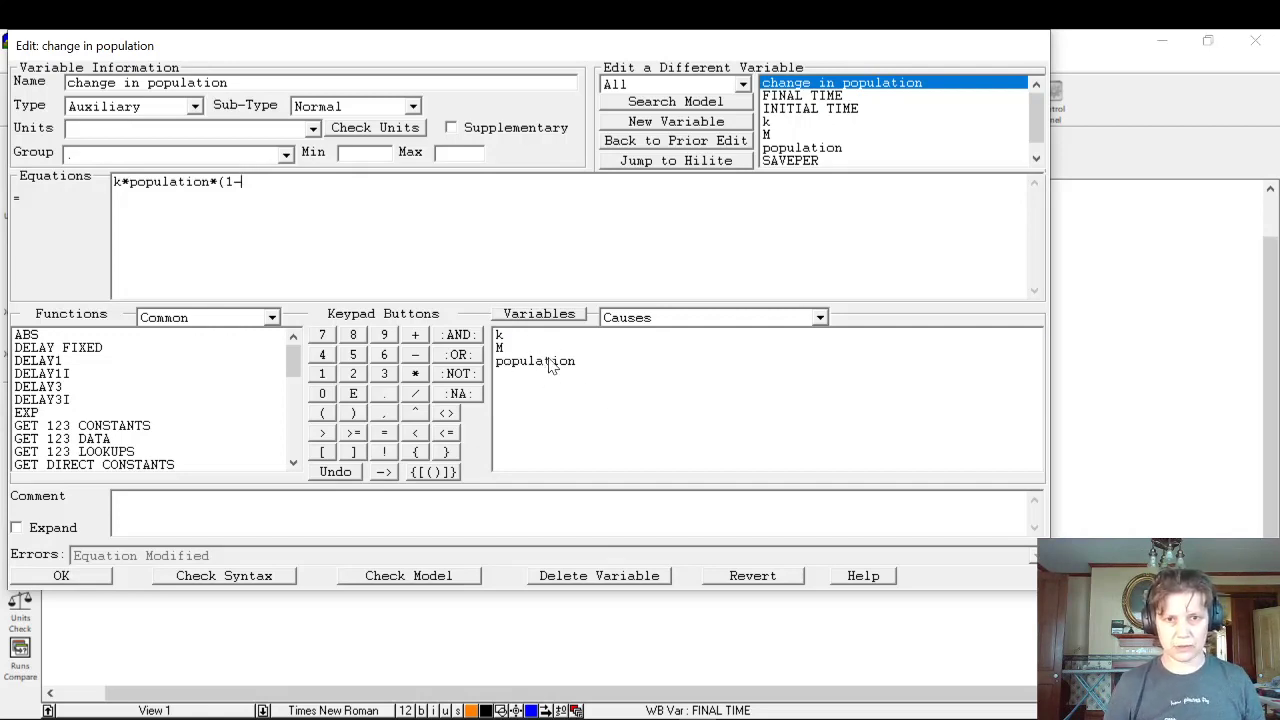
left_click(536, 364)
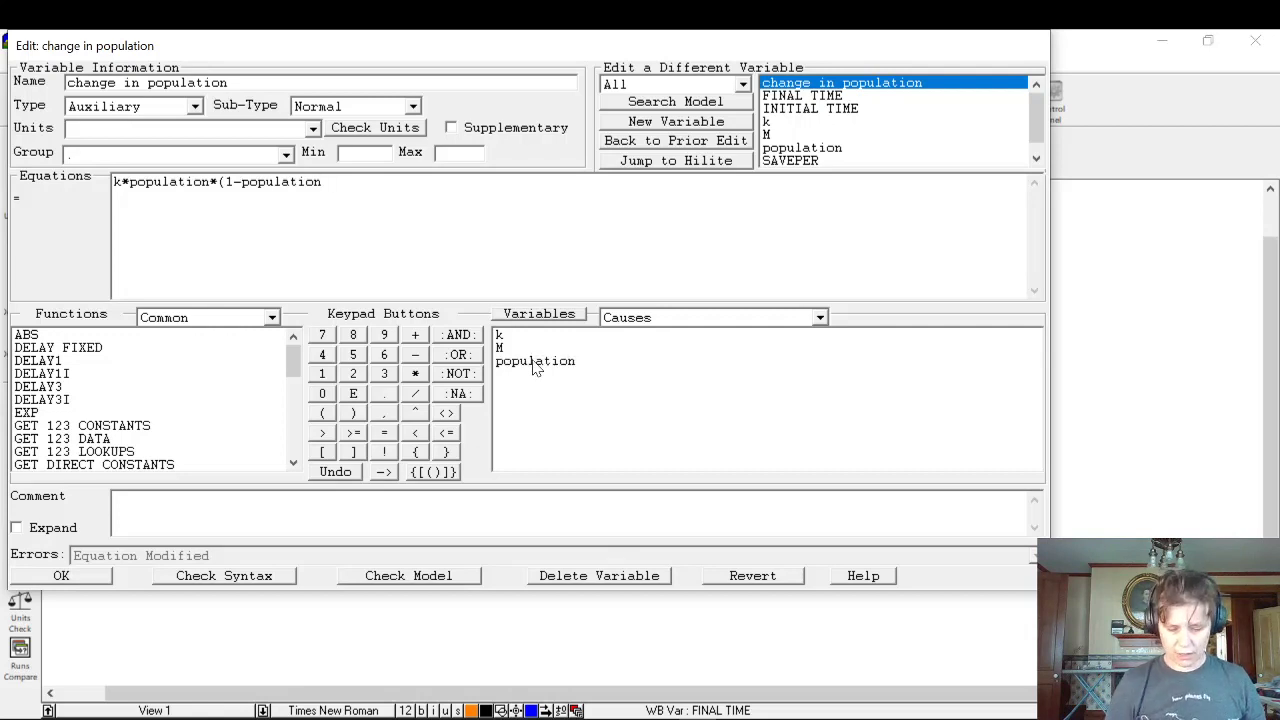
type("/")
left_click(508, 348)
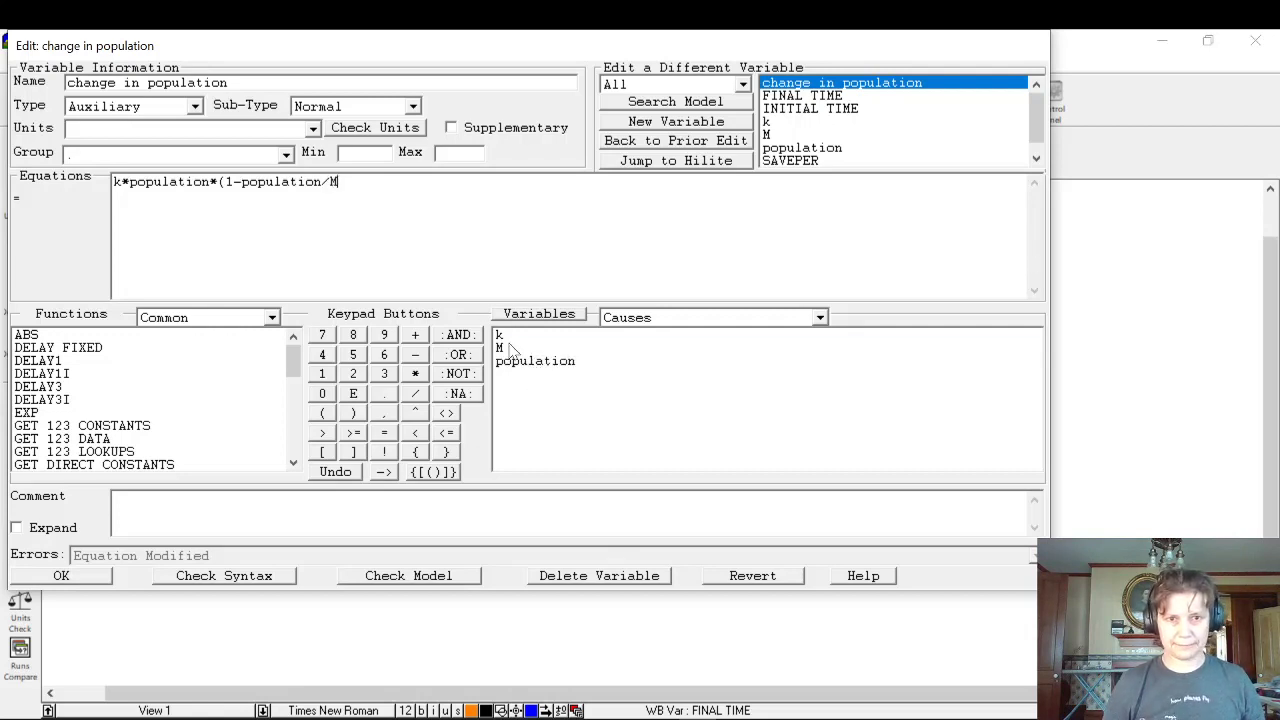
type(")")
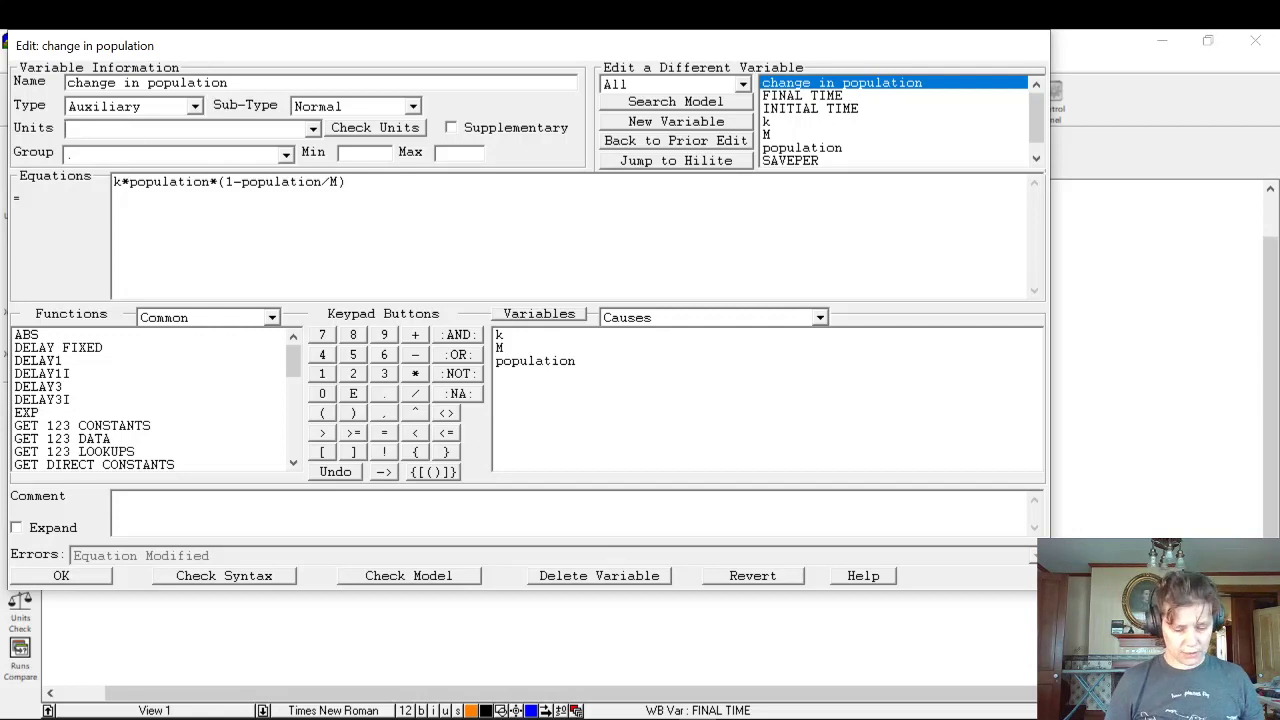
- Set the units of change in population to rats/day and accept the variable definitions
type("rats")
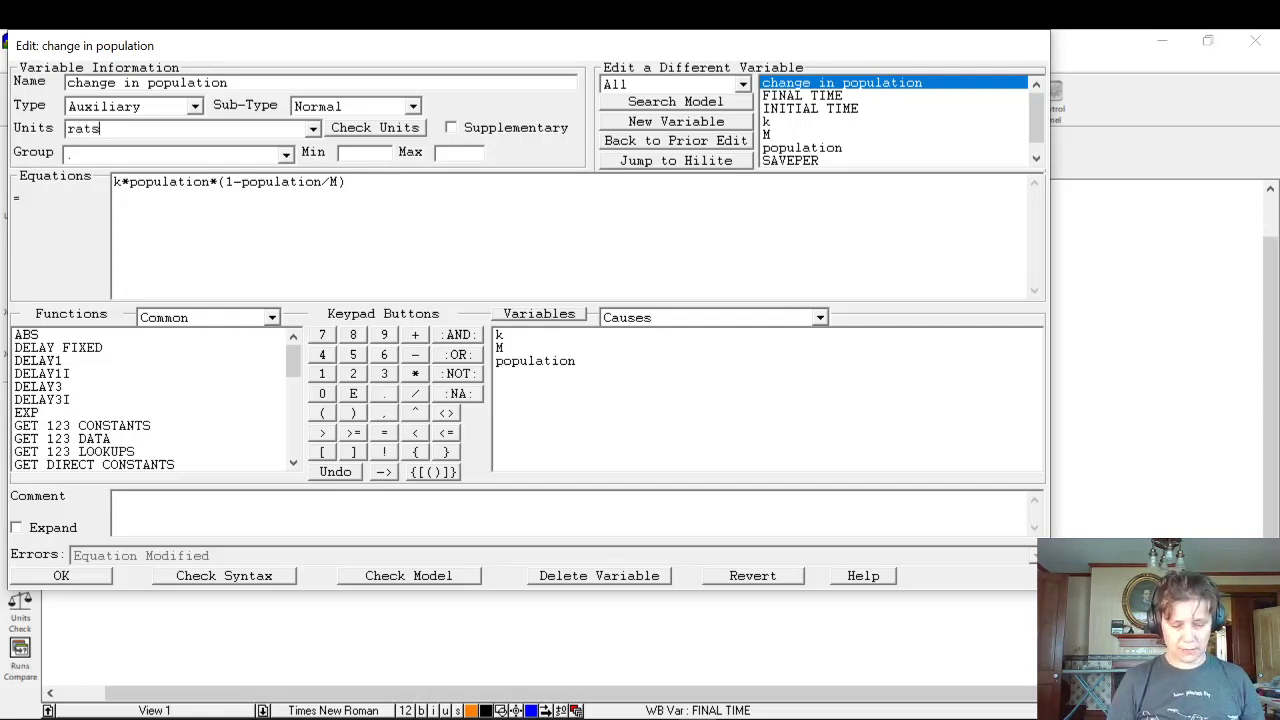
type("/day")
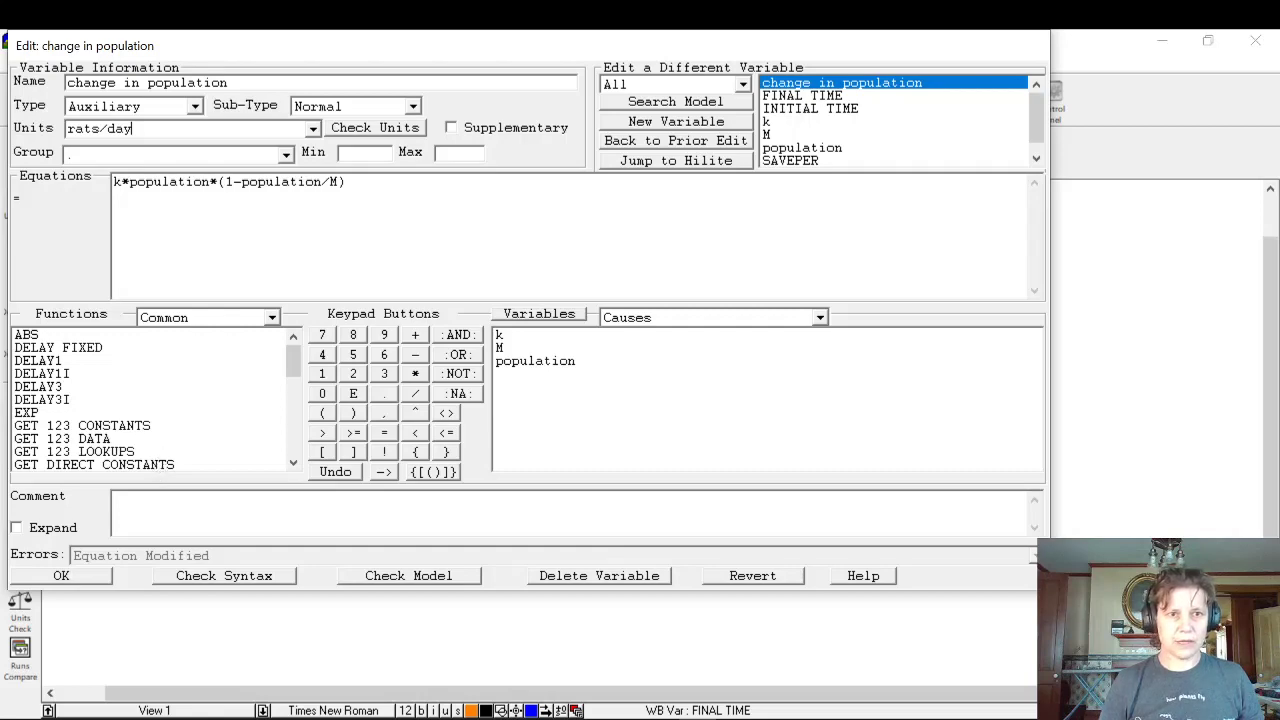
left_click(84, 580)
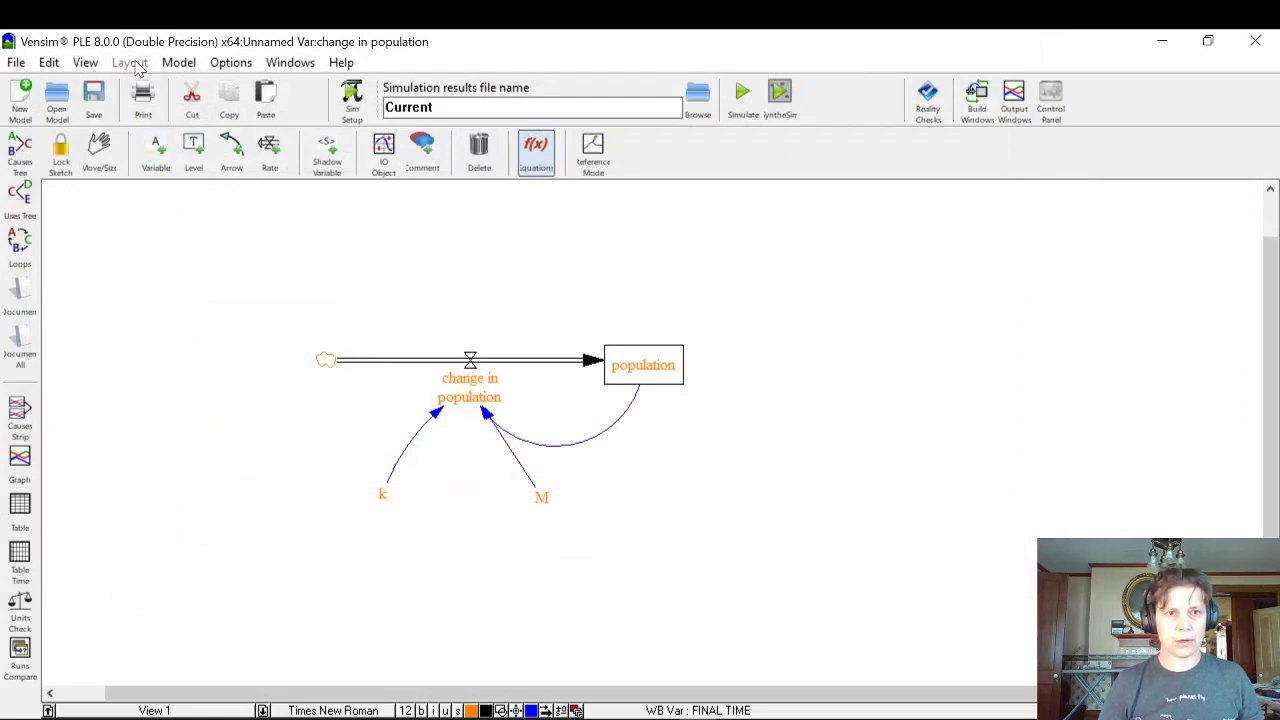
- Call up the model settings, agreeing to save the sketch for automated backup as test2 in the Downloads folder
left_click(180, 63)
left_click(206, 86)
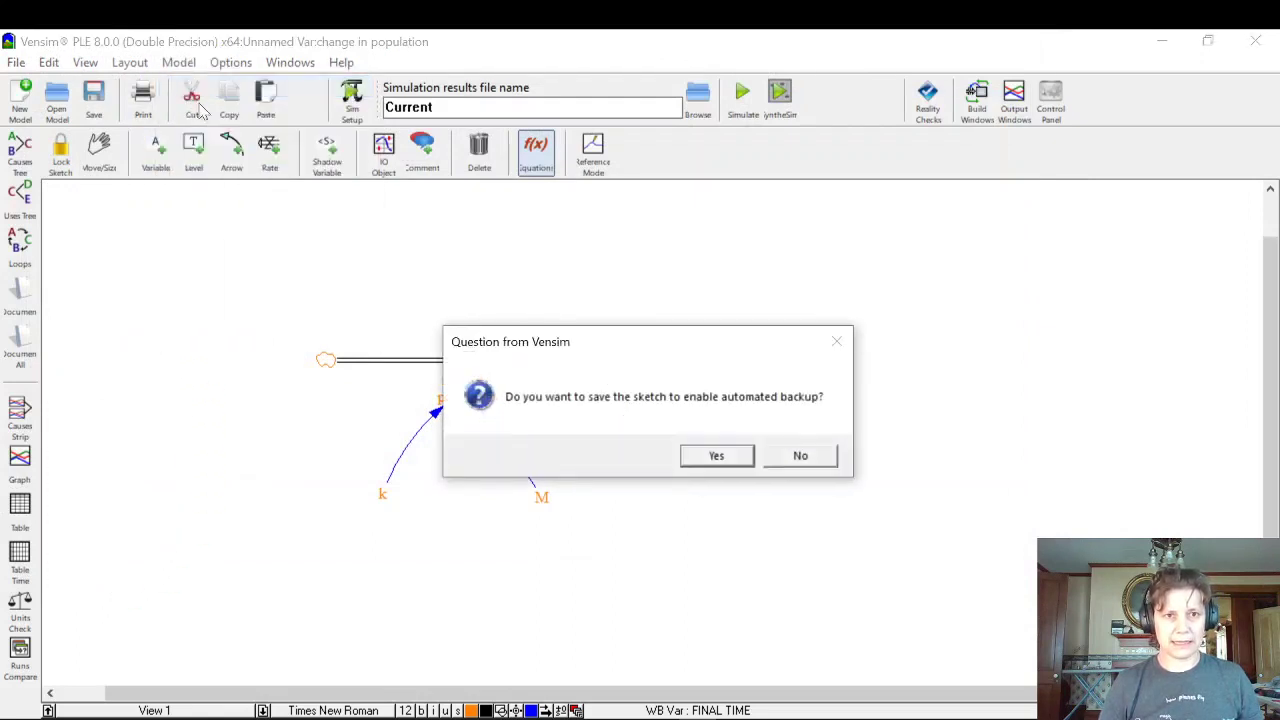
left_click(715, 459)
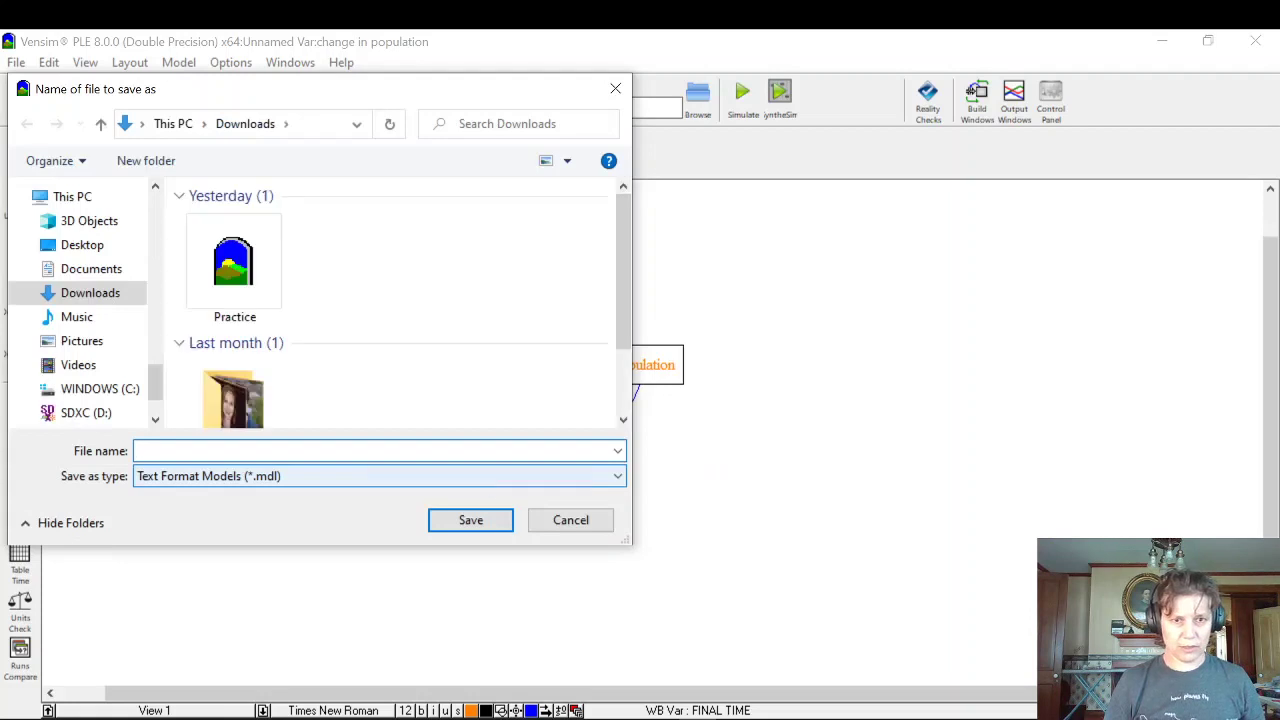
type("test2")
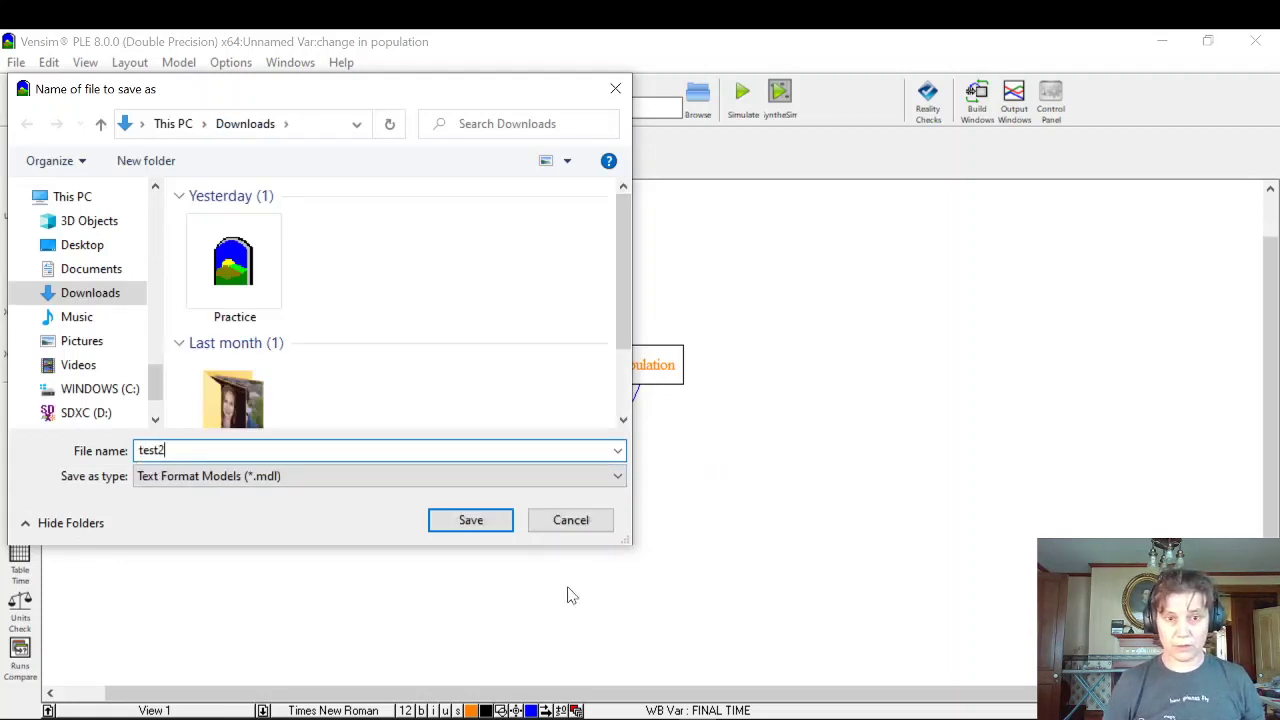
left_click(484, 522)
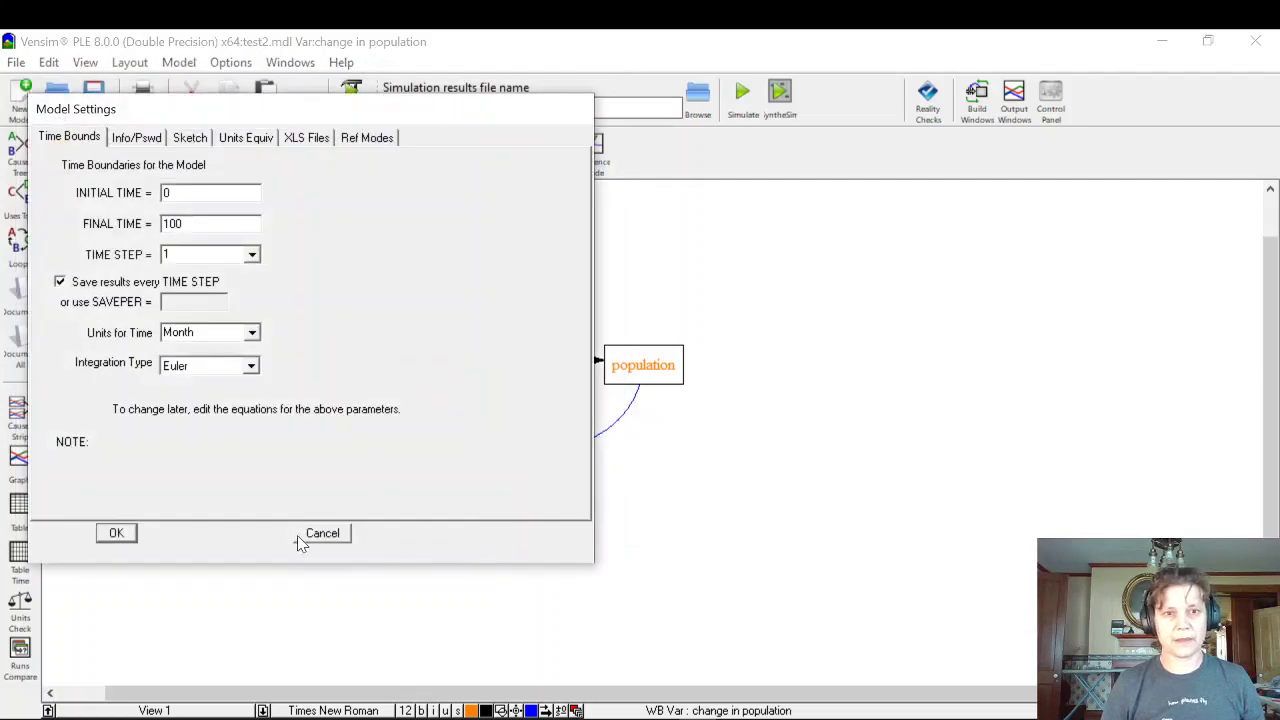
- Set the model's units for time to Day and accept the settings
left_click(252, 332)
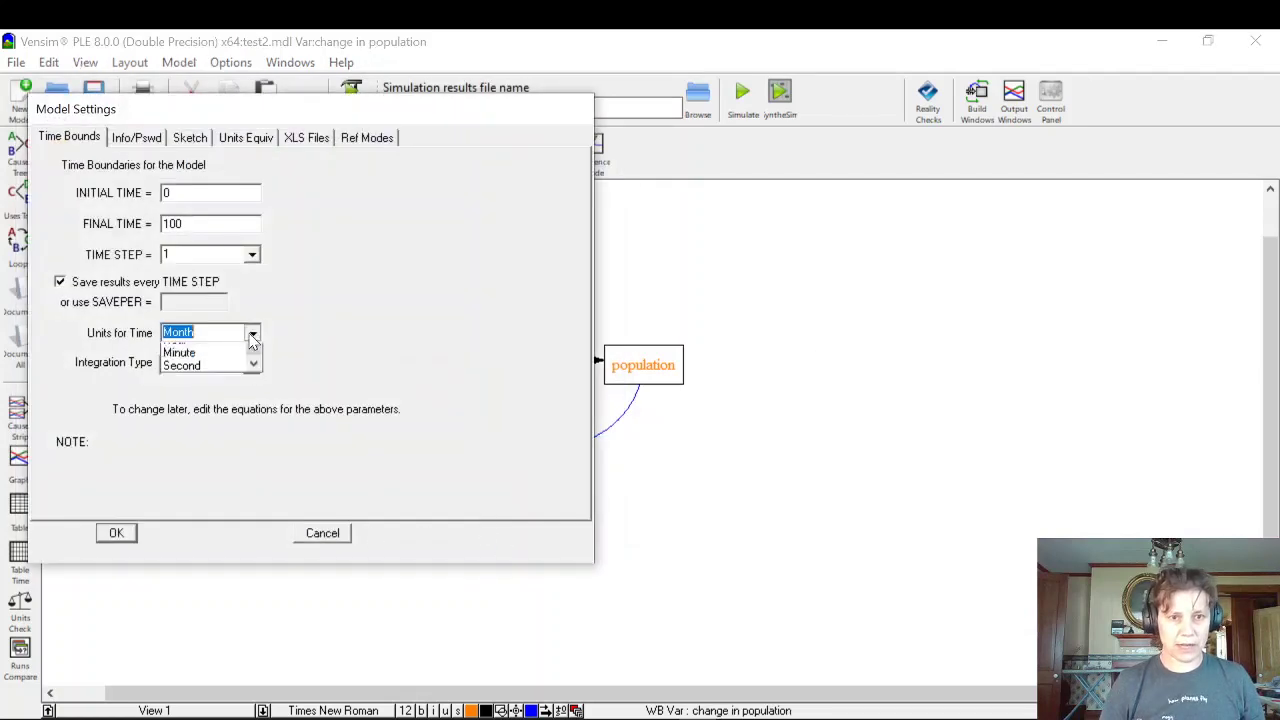
left_click(211, 380)
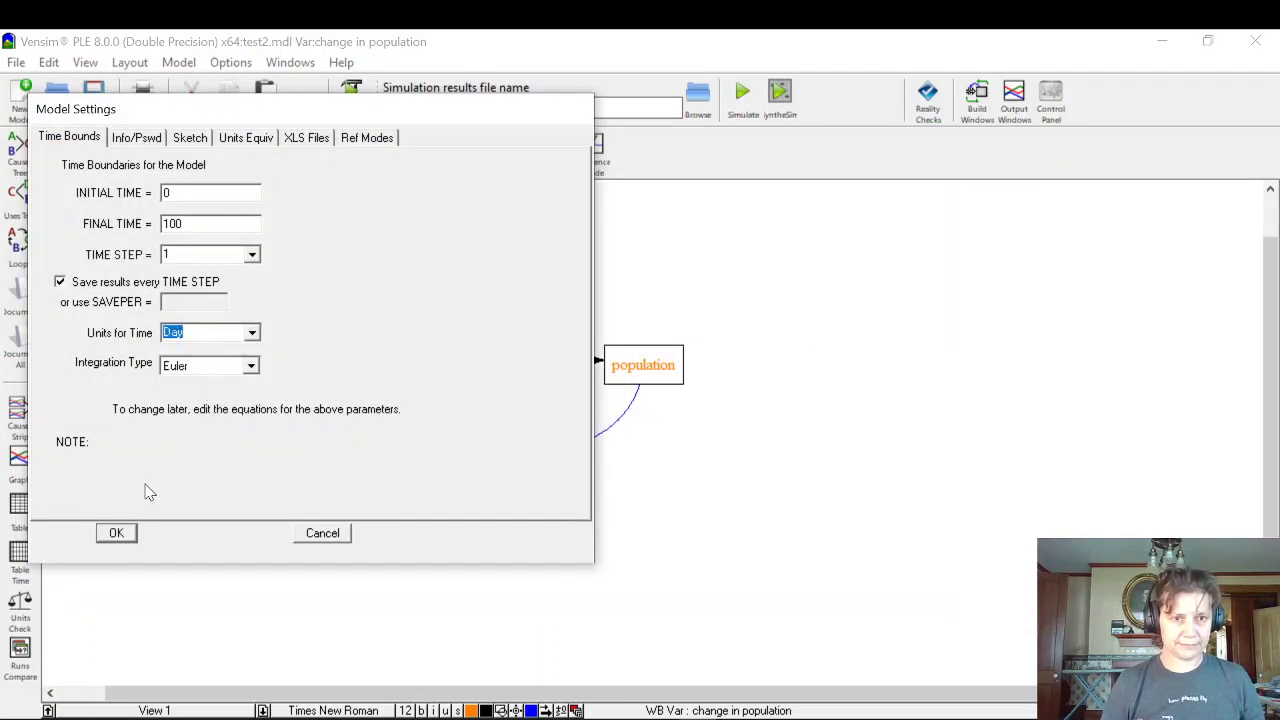
left_click(116, 533)
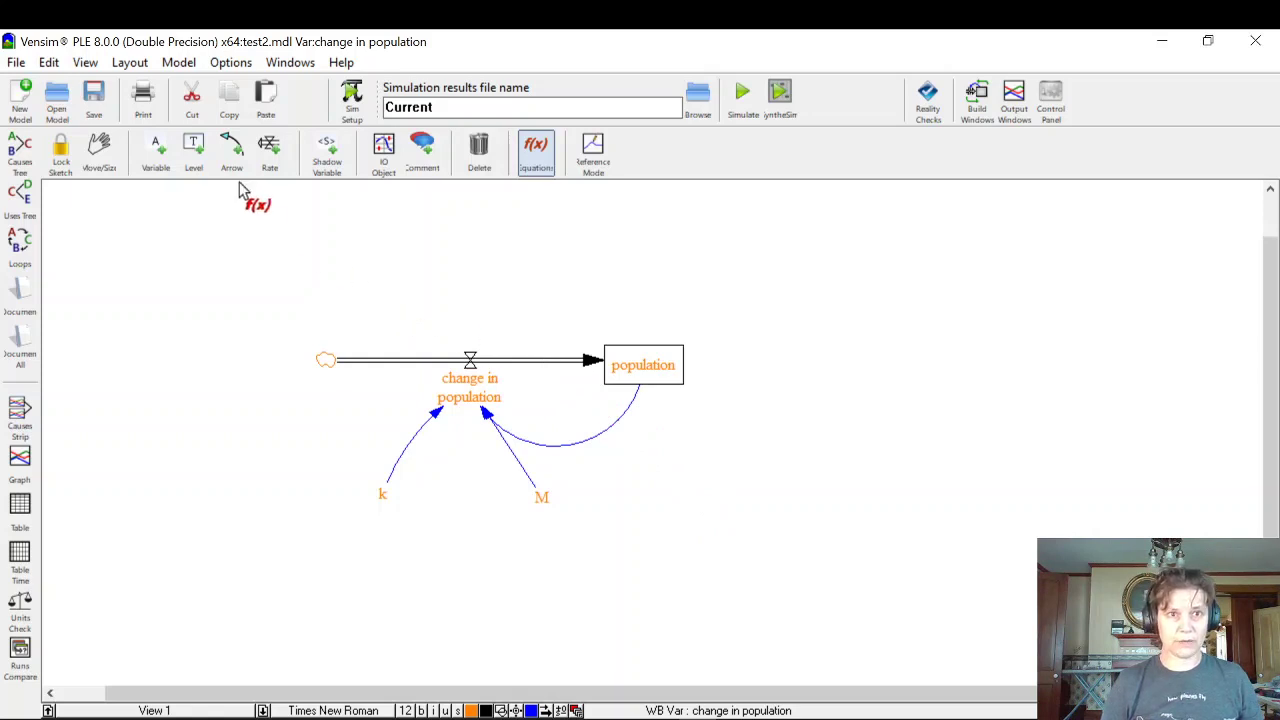
- Run a units check on the model and dismiss its report
left_click(194, 66)
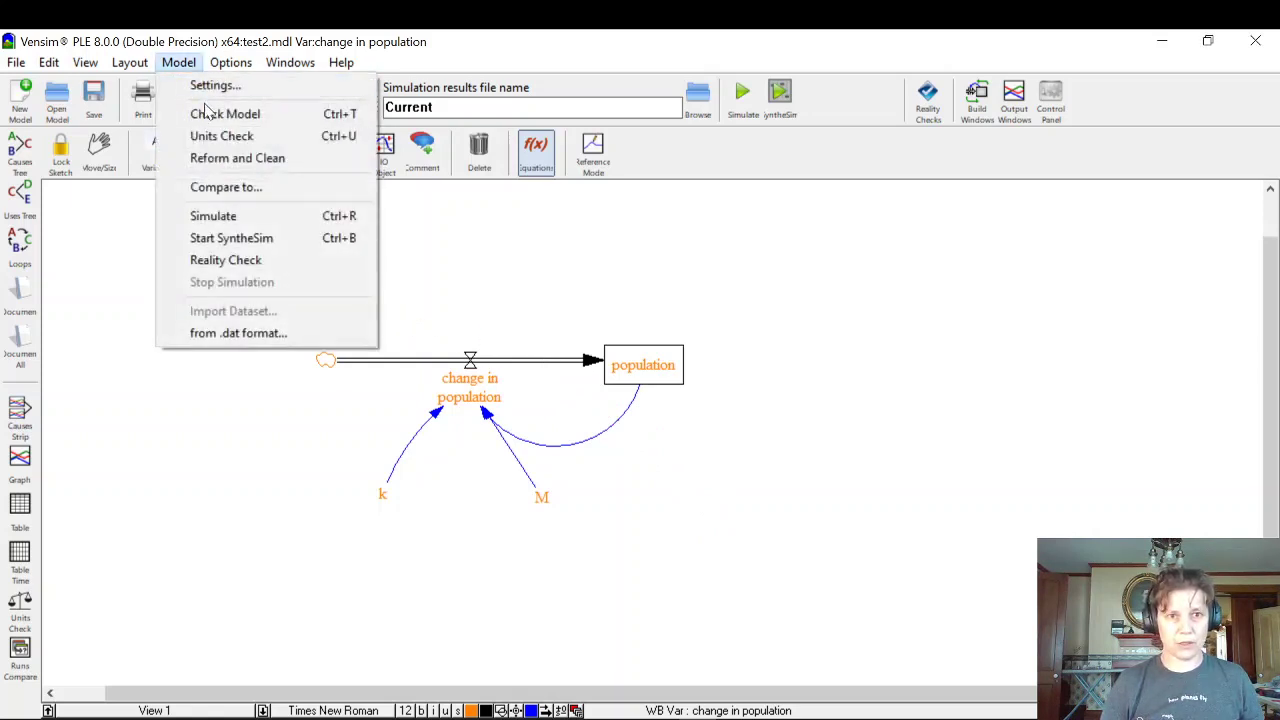
left_click(206, 140)
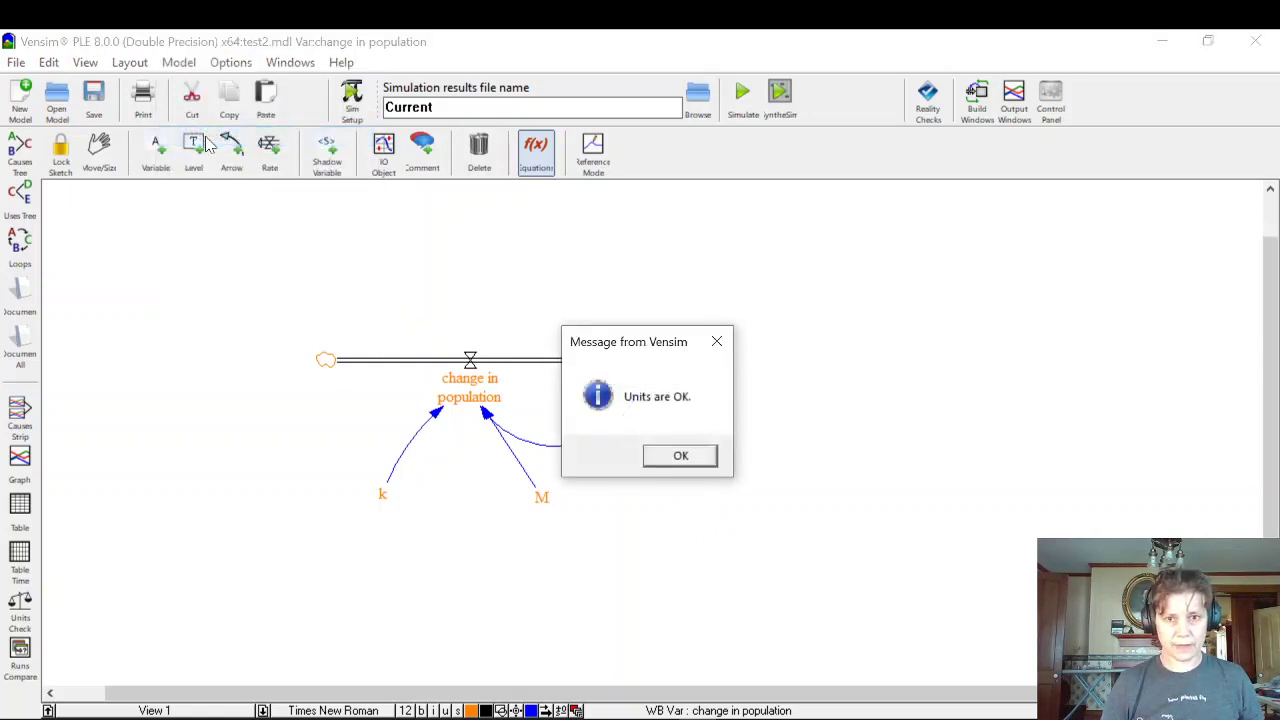
left_click(697, 458)
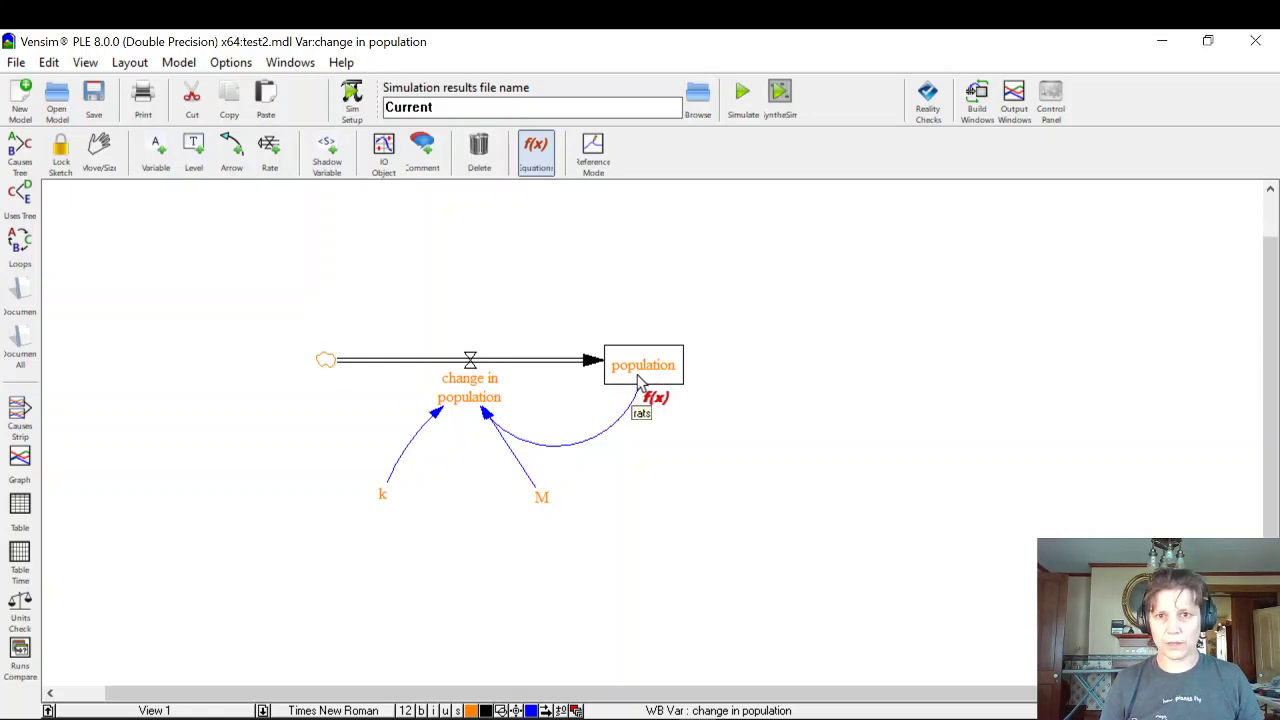
- Simulate the model, overwriting the existing Current dataset, and display a graph of population over time
left_click(740, 100)
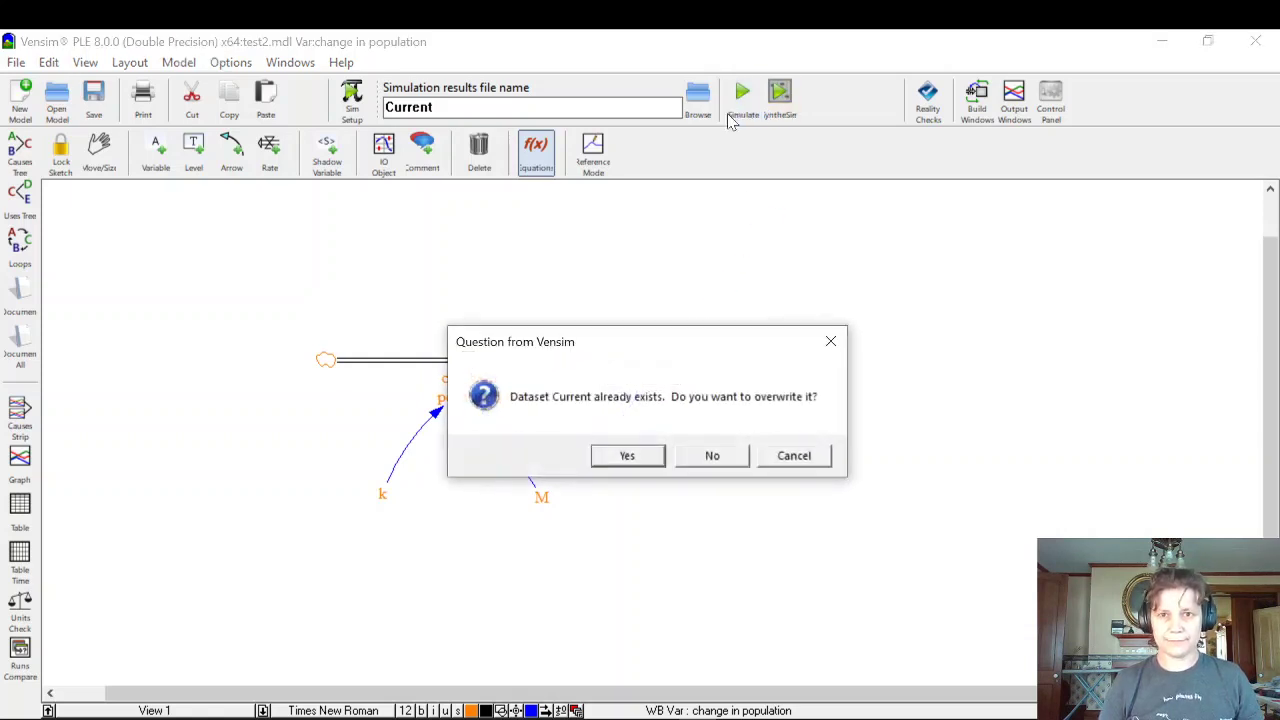
left_click(630, 455)
left_click(653, 375)
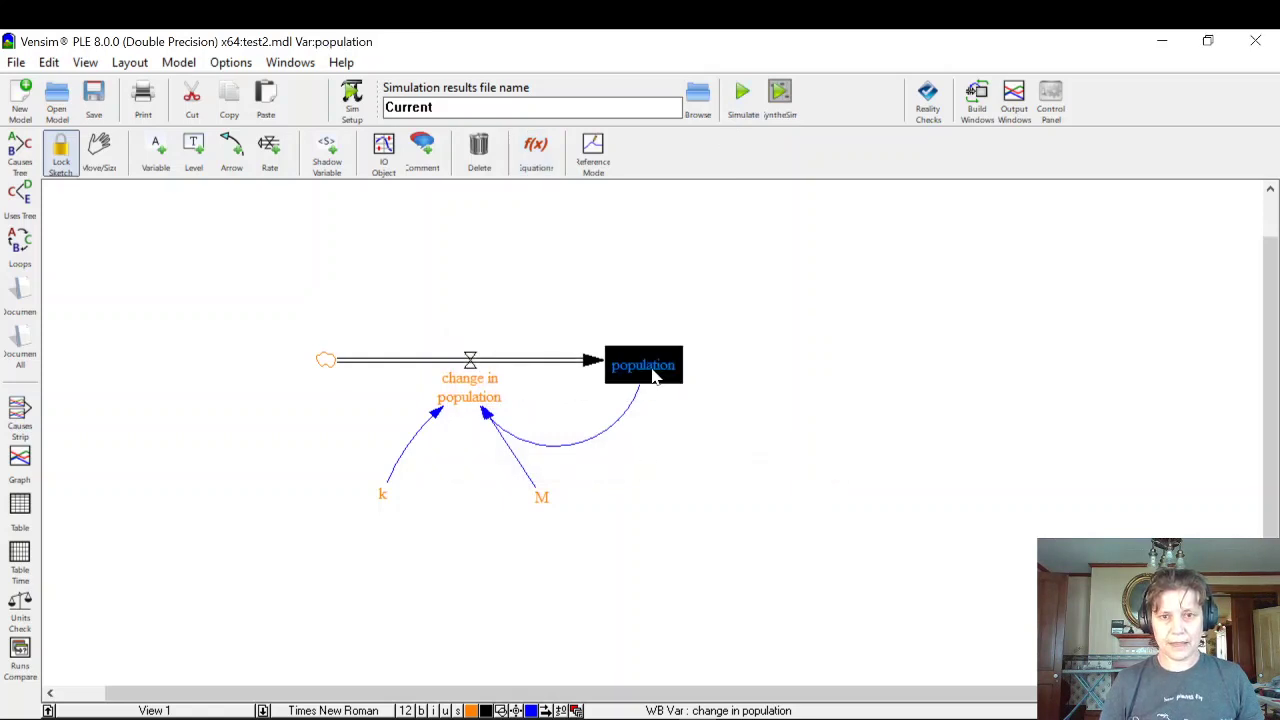
left_click(20, 462)
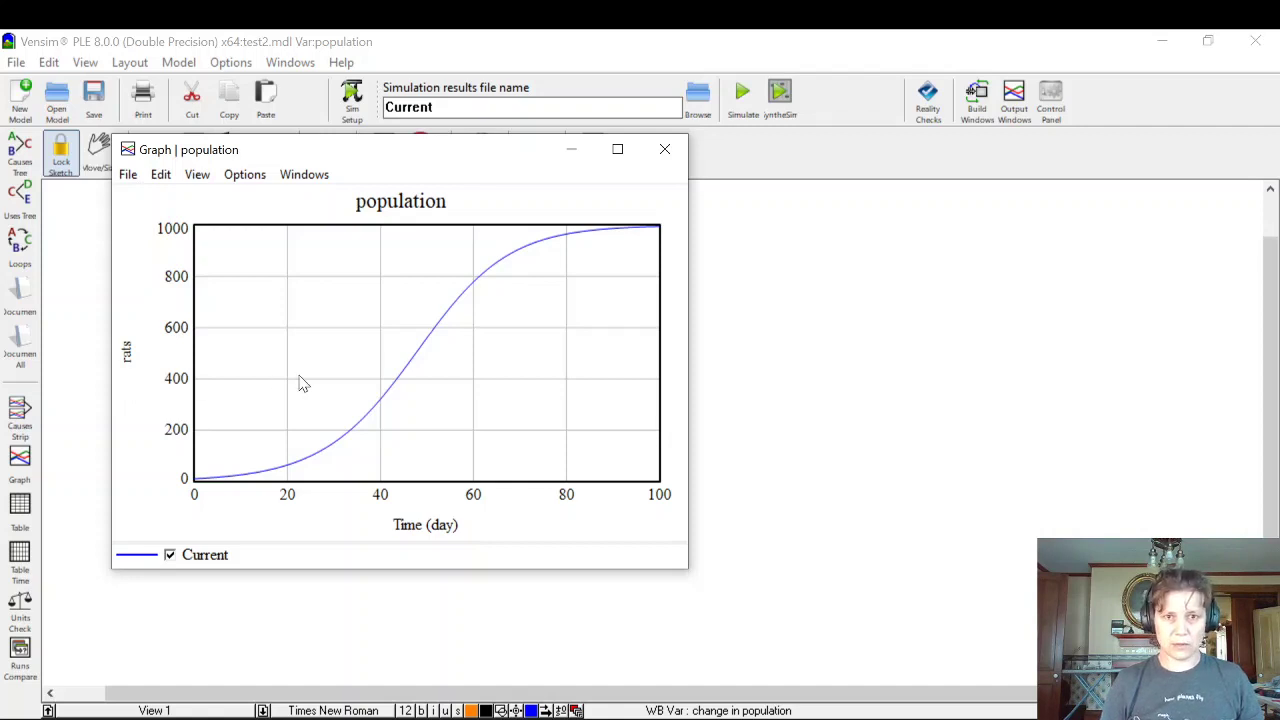
- Replace the population graph with a combined graph of population and change in population over time, and dismiss it after viewing
left_click(664, 152)
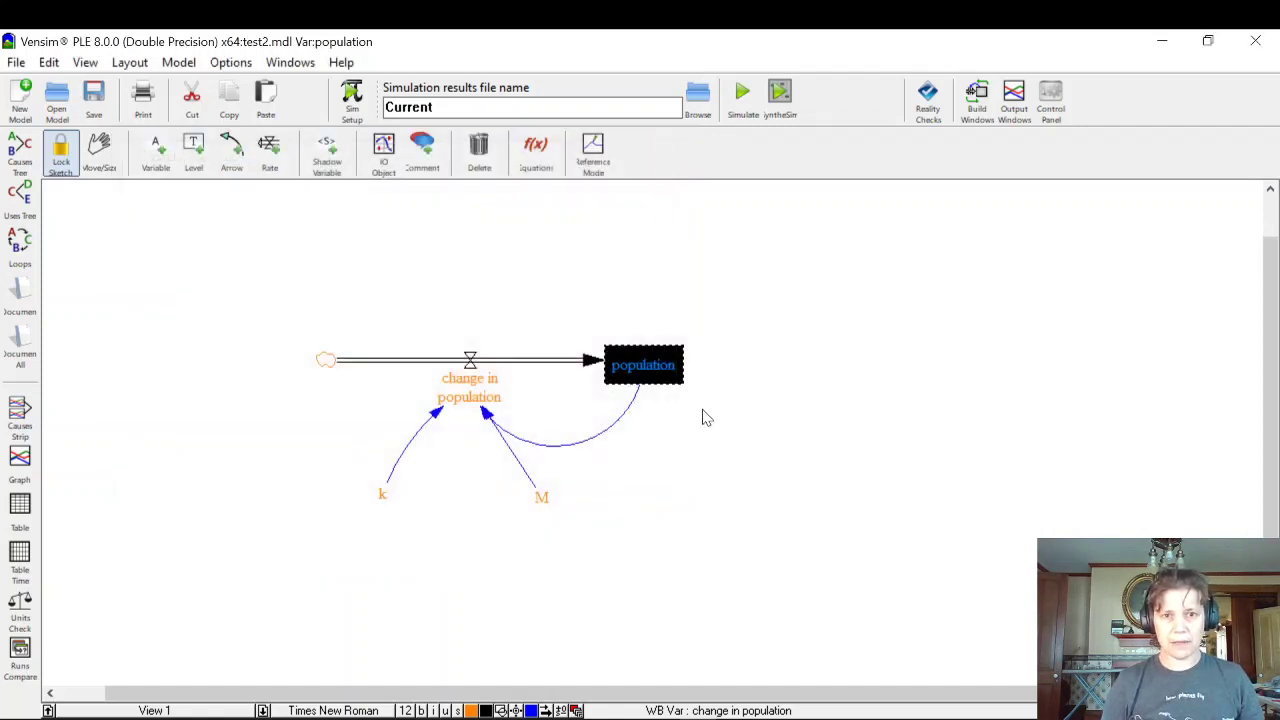
left_click(747, 453)
left_click(664, 378)
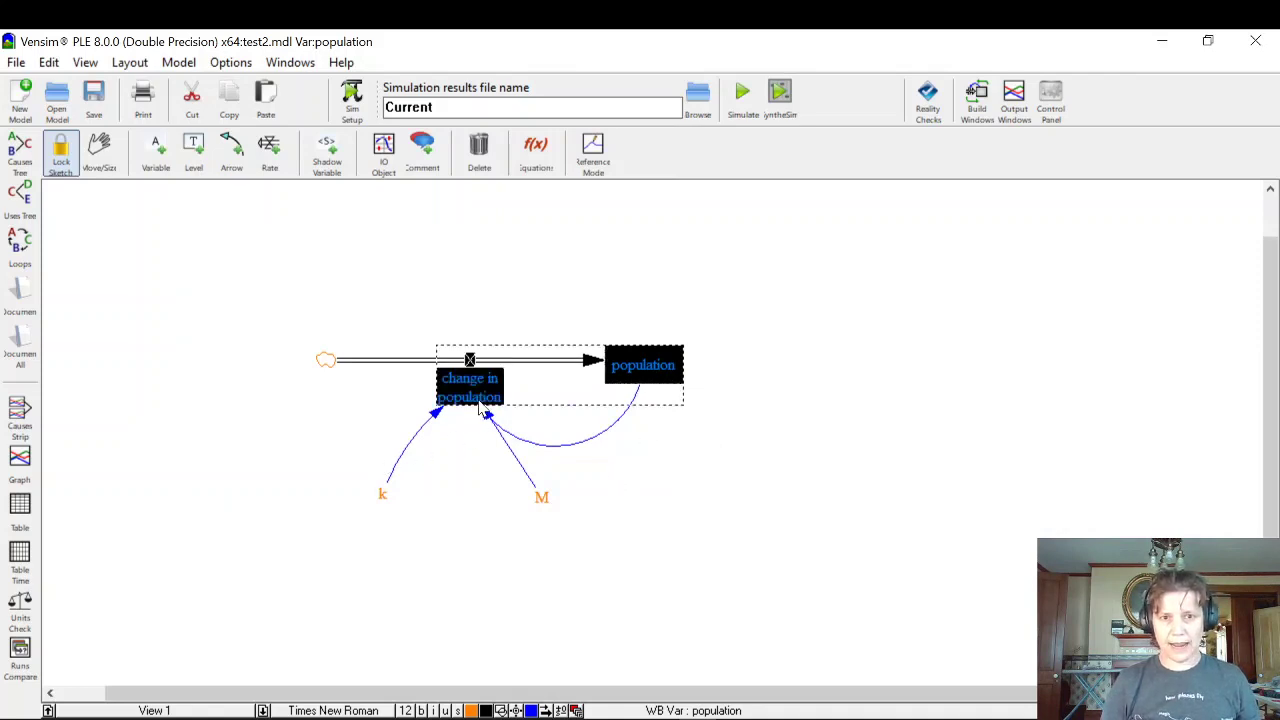
left_click(482, 405, "shift")
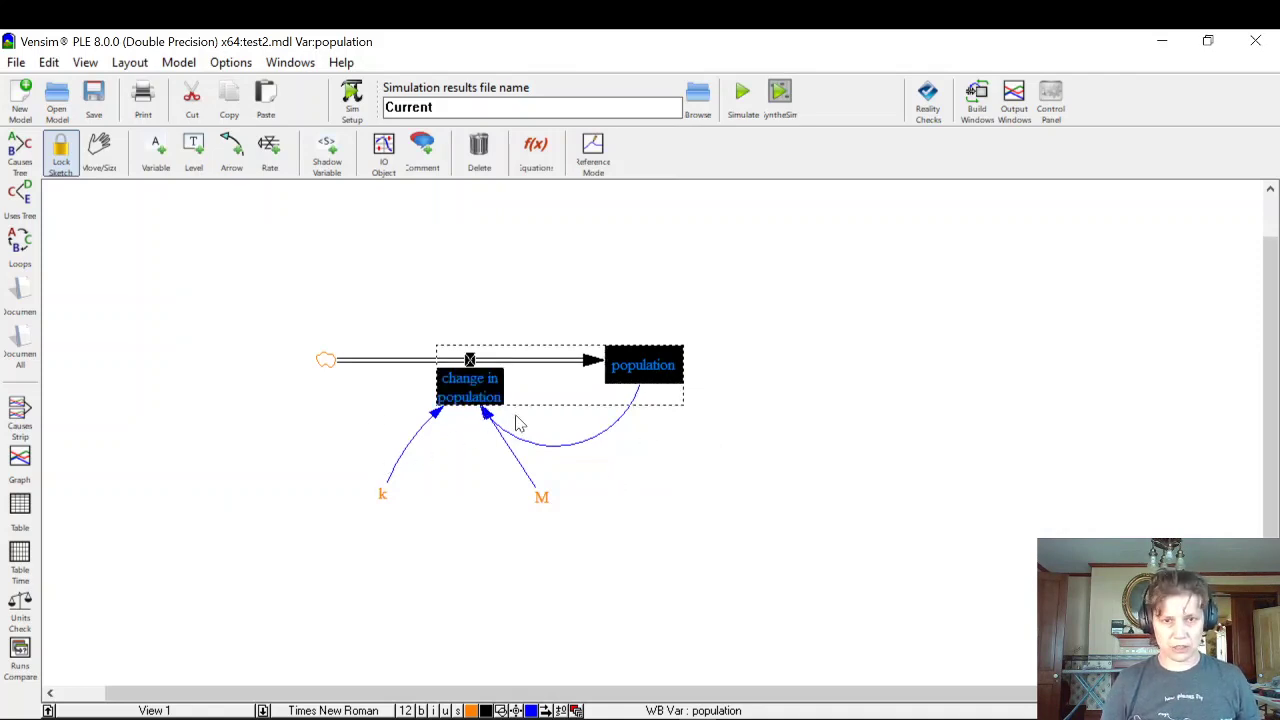
left_click(618, 446)
left_click(666, 376)
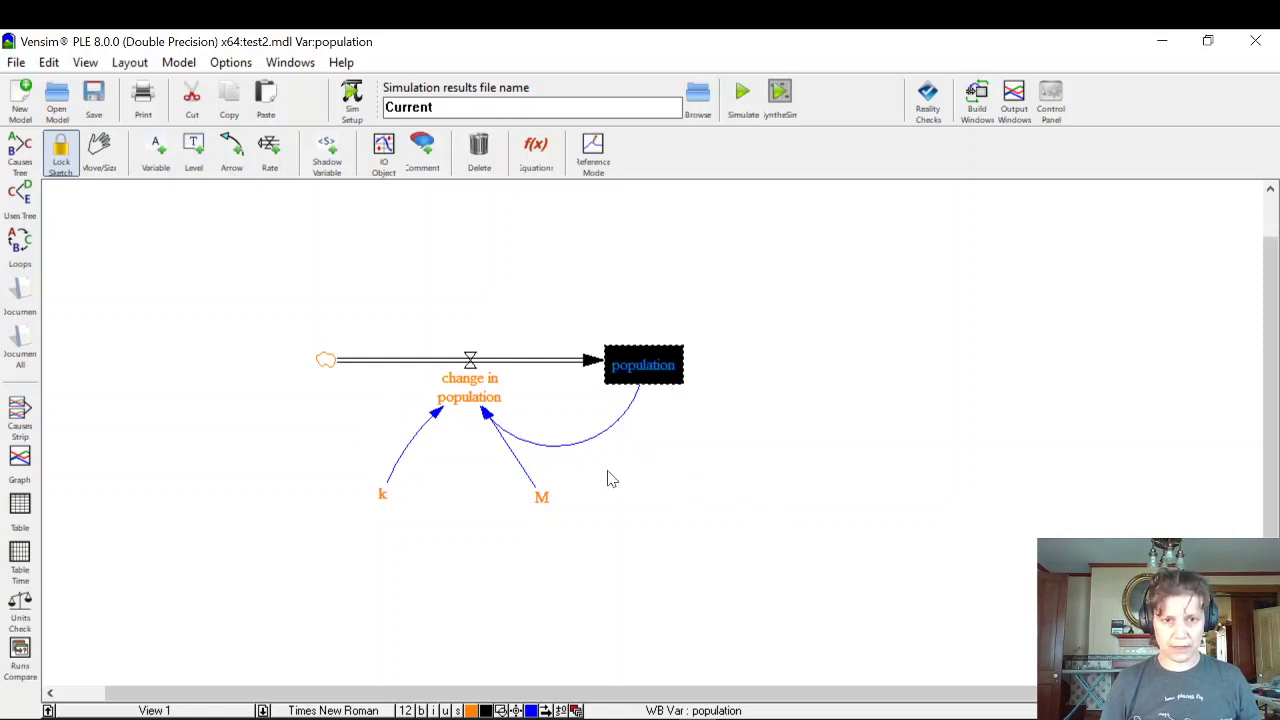
left_click(462, 392, "shift")
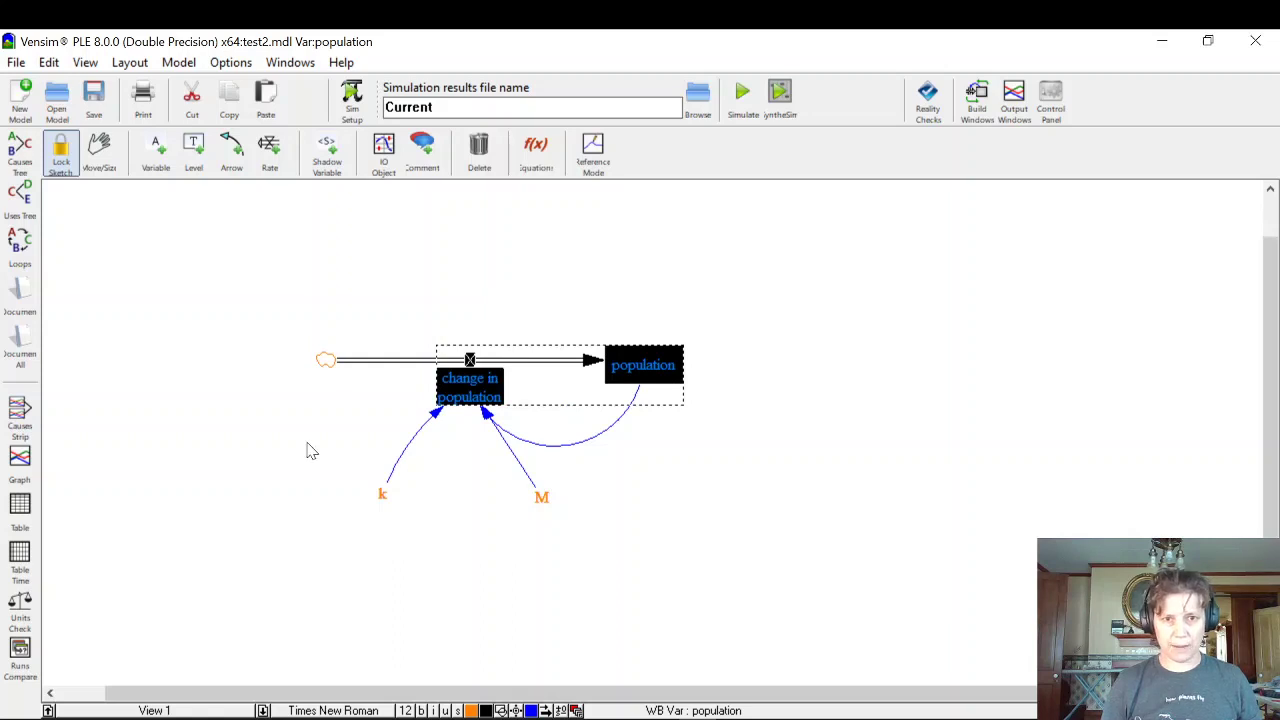
left_click(19, 462)
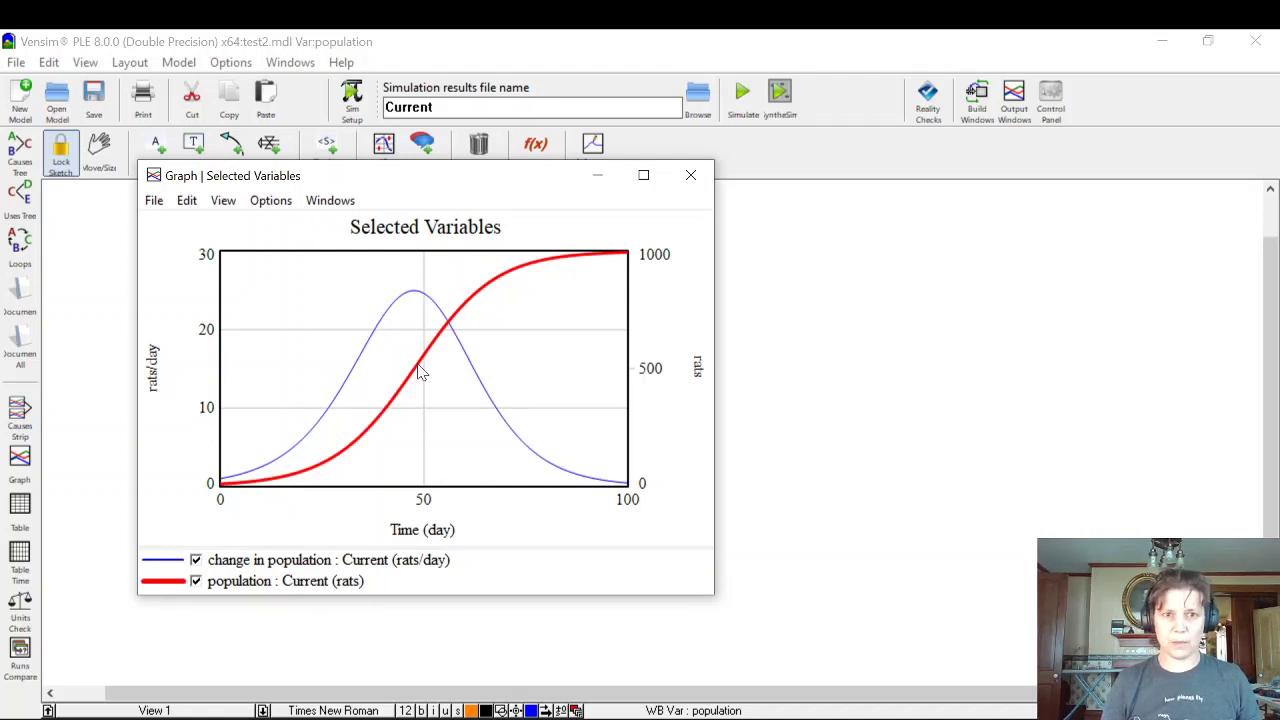
left_click(705, 187)
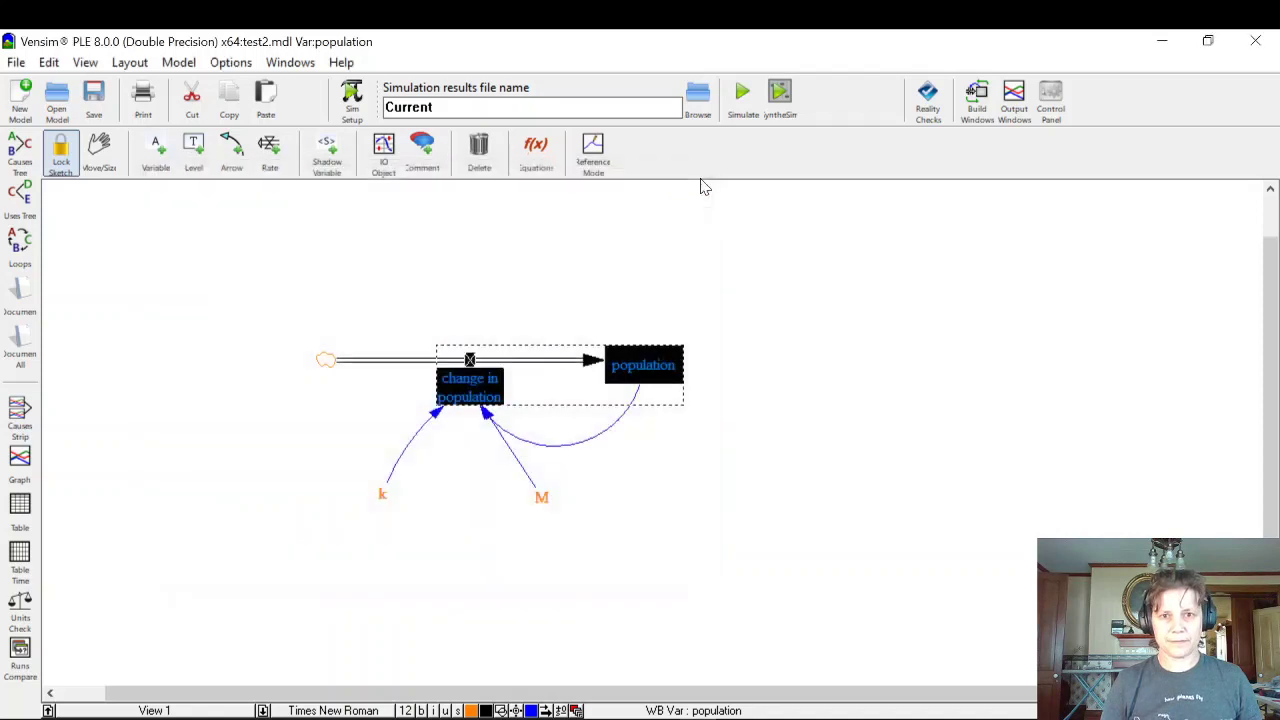
left_click(873, 380)
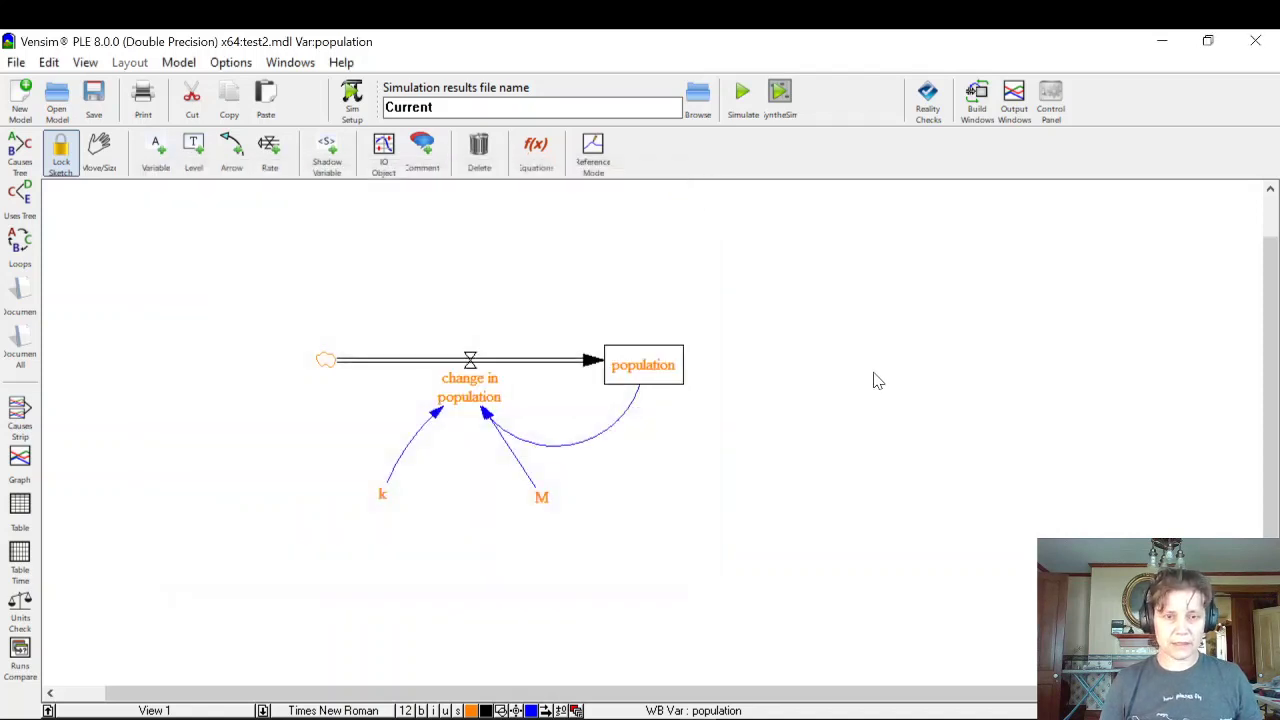